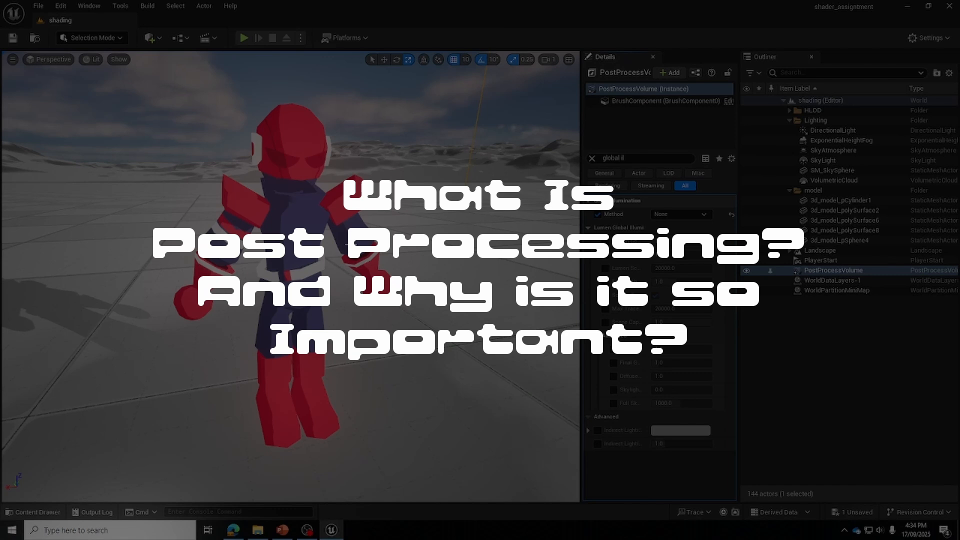
Filter the post process volume's properties by "reflectio"
{"action": "mouse_move", "coordinate": [348, 244]}
{"action": "left_mouse_down", "text": "alt"}
{"action": "mouse_move", "coordinate": [480, 242]}
{"action": "mouse_move", "coordinate": [350, 247]}
{"action": "left_mouse_up", "text": "alt"}
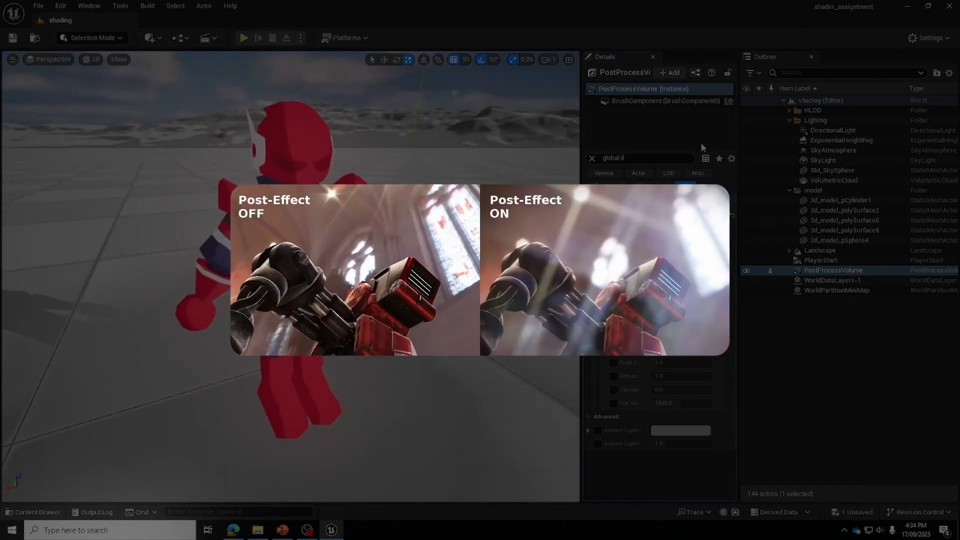
{"action": "left_click", "coordinate": [667, 158]}
{"action": "type", "text": "reflectio"}
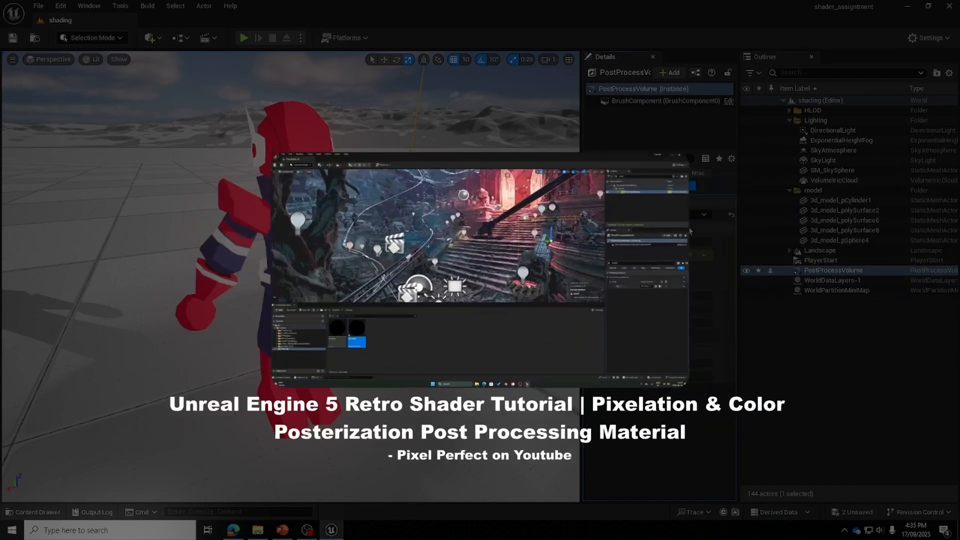
Deselect the post process volume, select the SkyLight in the level and clear the property filter
{"action": "left_click", "coordinate": [776, 297]}
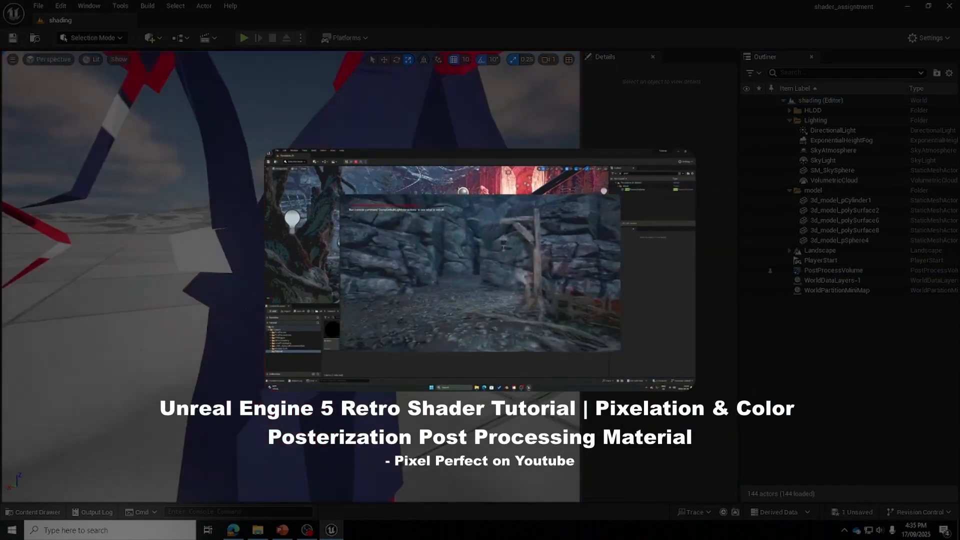
{"action": "mouse_move", "coordinate": [291, 276]}
{"action": "right_mouse_down"}
{"action": "mouse_move", "coordinate": [400, 285]}
{"action": "mouse_move", "coordinate": [260, 293]}
{"action": "mouse_move", "coordinate": [340, 292]}
{"action": "mouse_move", "coordinate": [290, 288]}
{"action": "mouse_move", "coordinate": [296, 278]}
{"action": "right_mouse_up"}
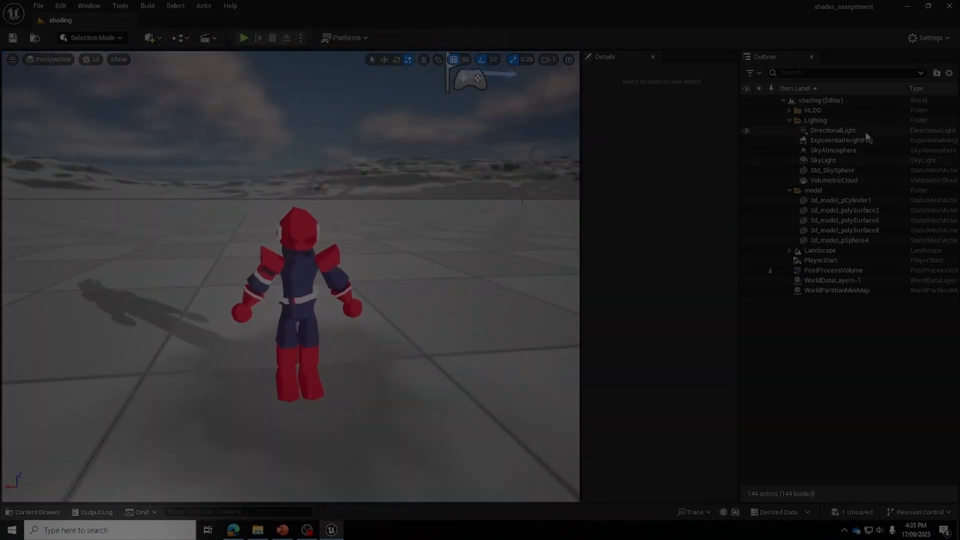
{"action": "left_click", "coordinate": [846, 161]}
{"action": "left_click", "coordinate": [592, 158]}
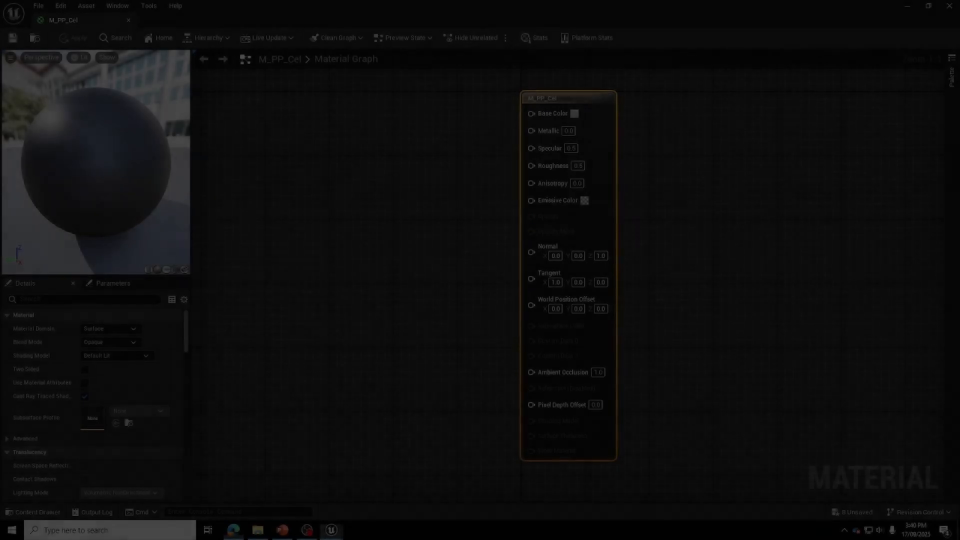
Set the M_PP_Cel material's domain to Post Process and its Blendable Location to Scene Color Before DOF
{"action": "left_click", "coordinate": [126, 330]}
{"action": "left_click", "coordinate": [104, 376]}
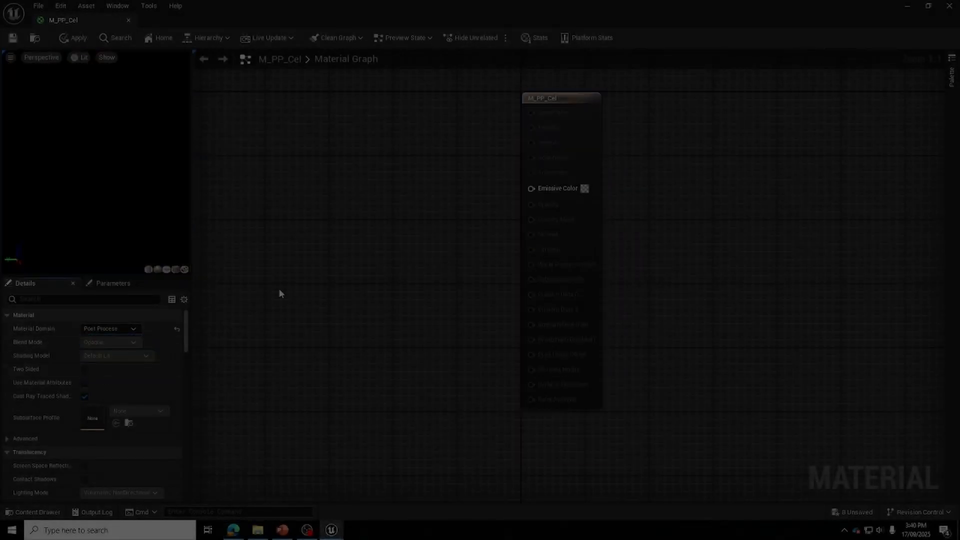
{"action": "left_click_drag", "start_coordinate": [186, 330], "coordinate": [185, 398]}
{"action": "left_click", "coordinate": [124, 382]}
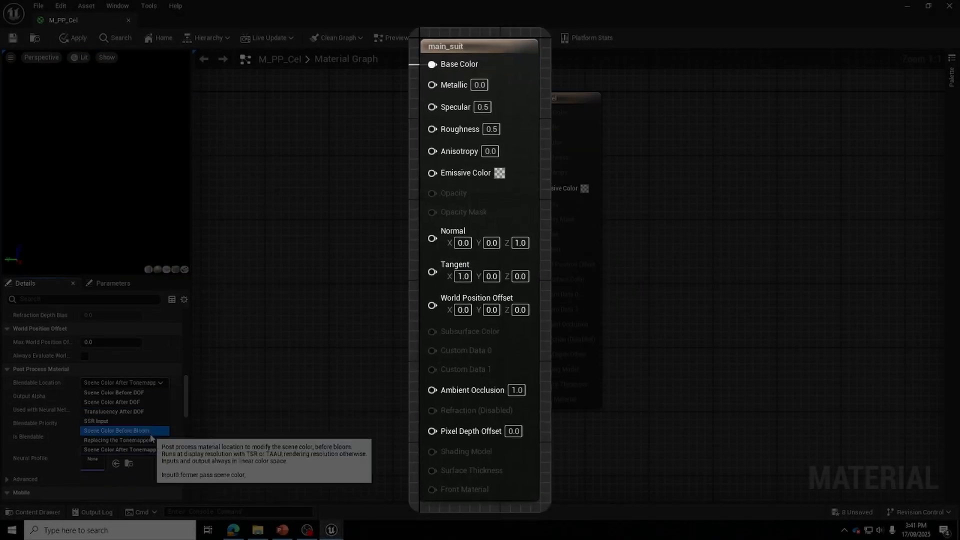
{"action": "left_click", "coordinate": [135, 393]}
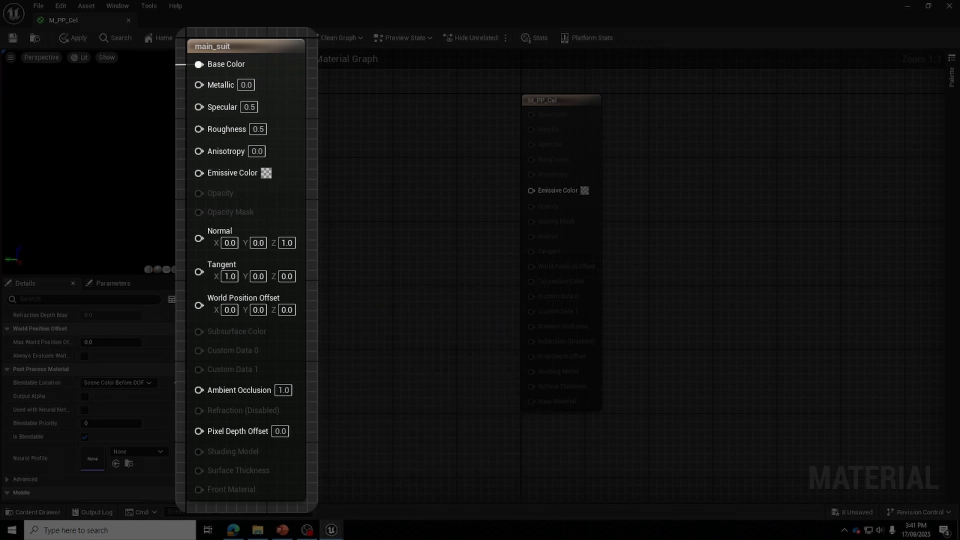
Add a SceneTexture node to the material graph and set its Scene Texture Id to PostProcessInput0
{"action": "right_click_drag", "start_coordinate": [305, 315], "coordinate": [578, 378]}
{"action": "scroll", "coordinate": [578, 378], "scroll_direction": "down", "scroll_amount": 3}
{"action": "right_click_drag", "start_coordinate": [421, 260], "coordinate": [585, 279]}
{"action": "scroll", "coordinate": [585, 279], "scroll_direction": "down", "scroll_amount": 1}
{"action": "right_click", "coordinate": [328, 210]}
{"action": "type", "text": "scenetexture"}
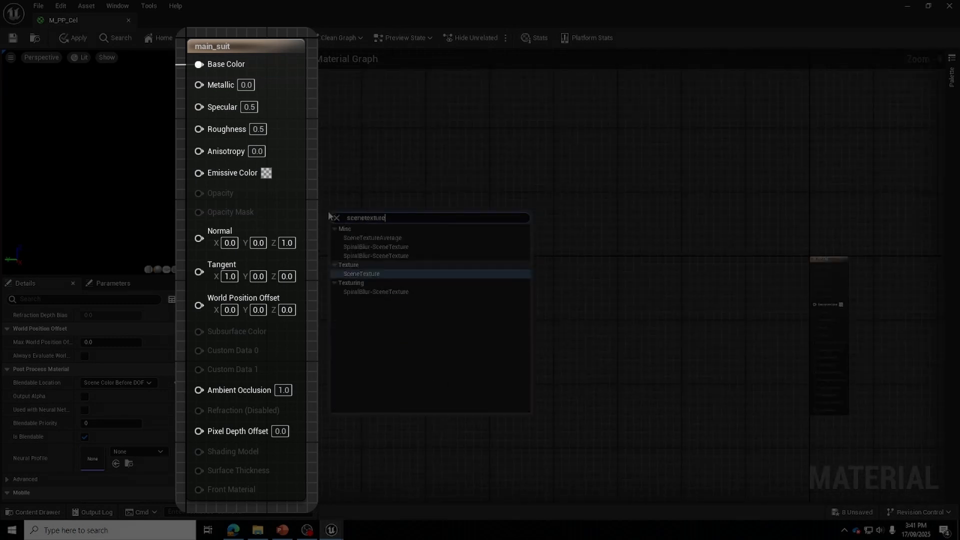
{"action": "key", "text": "Return"}
{"action": "scroll", "coordinate": [439, 260], "scroll_direction": "up", "scroll_amount": 2}
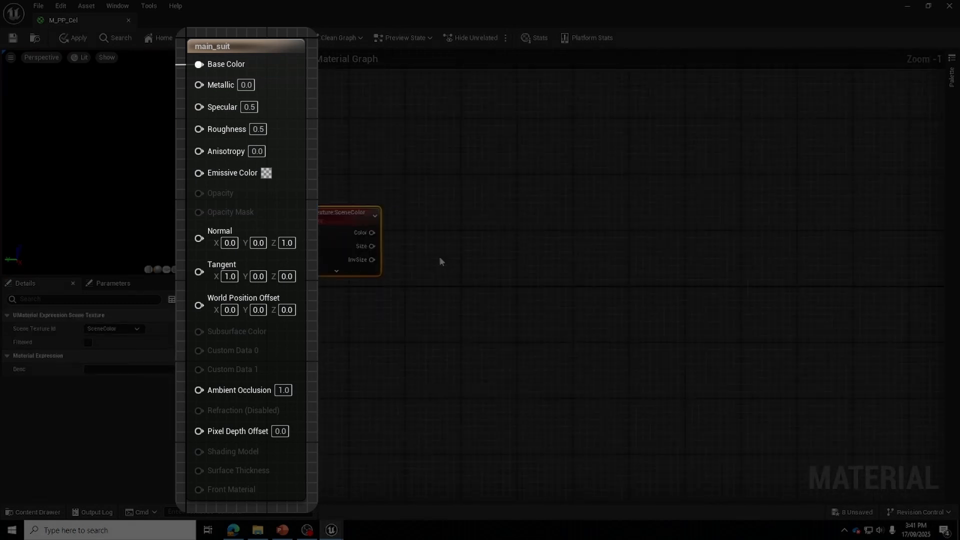
{"action": "left_click", "coordinate": [116, 329]}
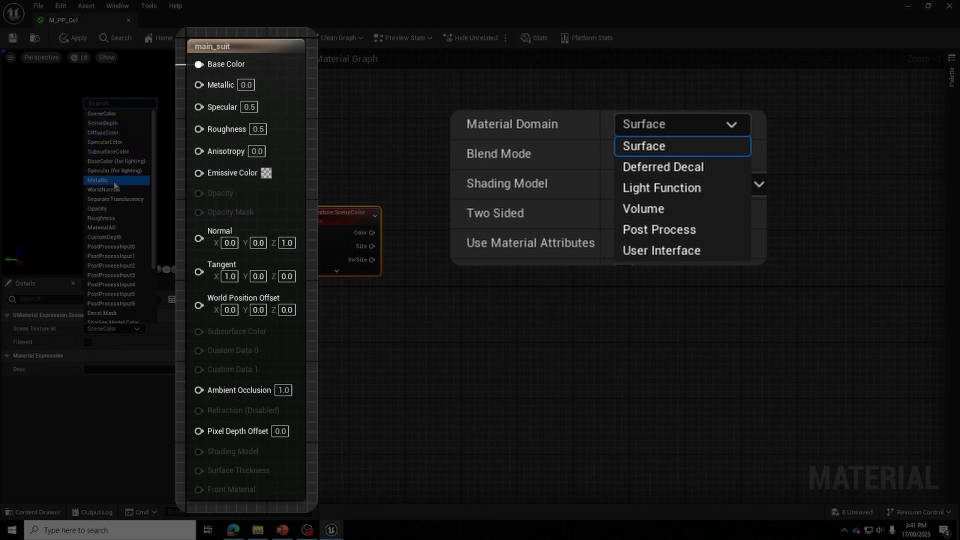
{"action": "left_click", "coordinate": [114, 247]}
Try feeding the SceneTexture node's Color output into the material's Emissive Color and break that link again
{"action": "scroll", "coordinate": [258, 290], "scroll_direction": "down", "scroll_amount": 3}
{"action": "left_click_drag", "start_coordinate": [323, 257], "coordinate": [748, 335]}
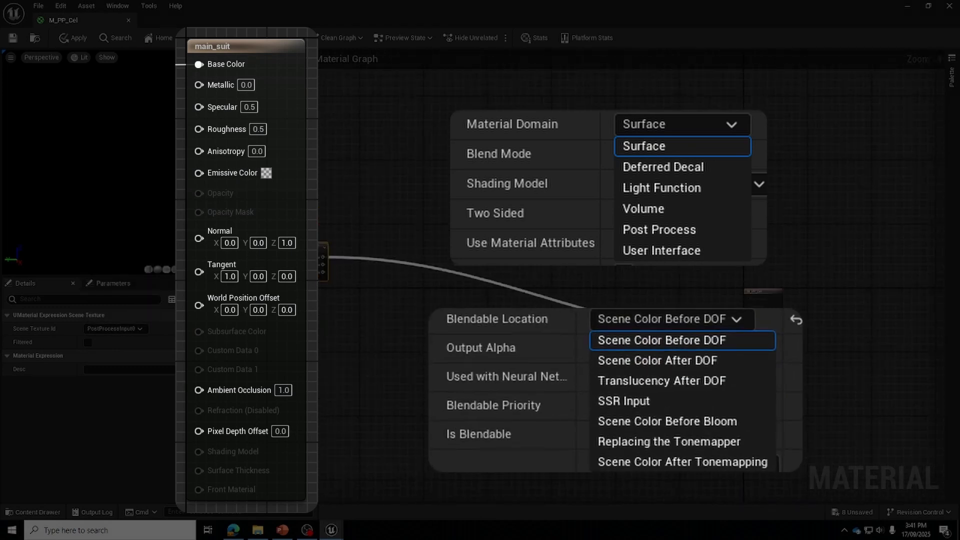
{"action": "left_click", "coordinate": [535, 283]}
{"action": "left_click", "coordinate": [395, 262], "text": "alt"}
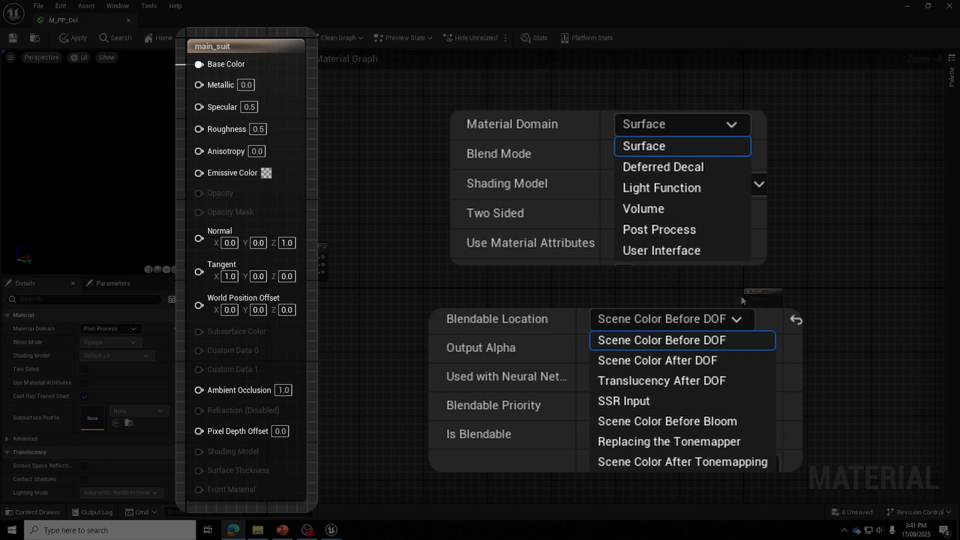
Duplicate the SceneTexture node, place the copy below the original and set its Scene Texture Id to BaseColor (for lighting)
{"action": "left_click", "coordinate": [286, 265]}
{"action": "key", "text": "ctrl+d"}
{"action": "left_click_drag", "start_coordinate": [290, 270], "coordinate": [268, 295]}
{"action": "left_click", "coordinate": [143, 328]}
{"action": "left_click", "coordinate": [123, 165]}
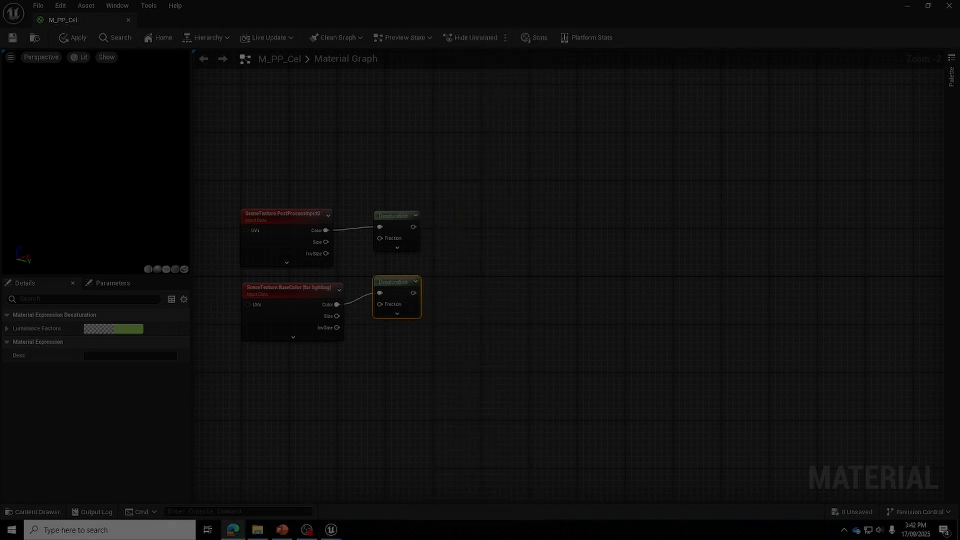
Add a Divide node beside the two Desaturation nodes and a Saturate node fed by the Divide result
{"action": "left_click", "coordinate": [460, 233]}
{"action": "key", "text": "d"}
{"action": "left_click", "coordinate": [460, 233]}
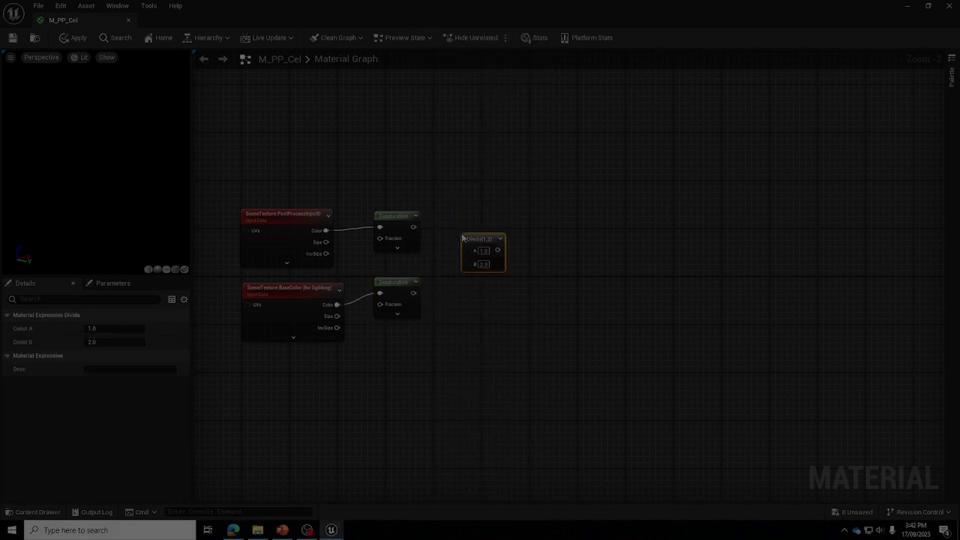
{"action": "left_click_drag", "start_coordinate": [413, 227], "coordinate": [513, 228]}
{"action": "type", "text": "sat"}
{"action": "key", "text": "Return"}
Connect the Saturate output to the material's Emissive Color and save the material
{"action": "right_click_drag", "start_coordinate": [537, 231], "coordinate": [418, 228]}
{"action": "left_click_drag", "start_coordinate": [422, 239], "coordinate": [849, 348]}
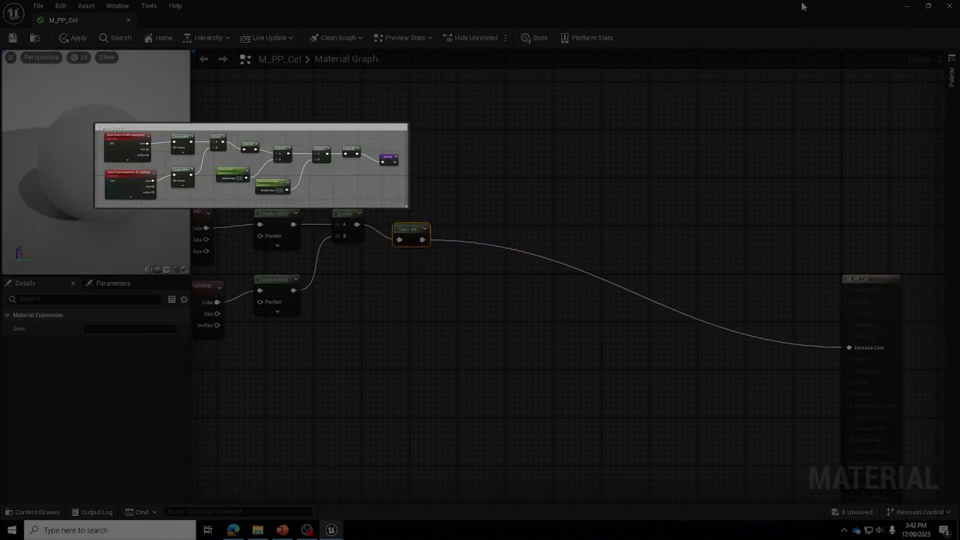
{"action": "left_click", "coordinate": [12, 38]}
Examine the character in the level viewport in Detail Lighting view mode and restore the Lit mode
{"action": "left_click", "coordinate": [903, 9]}
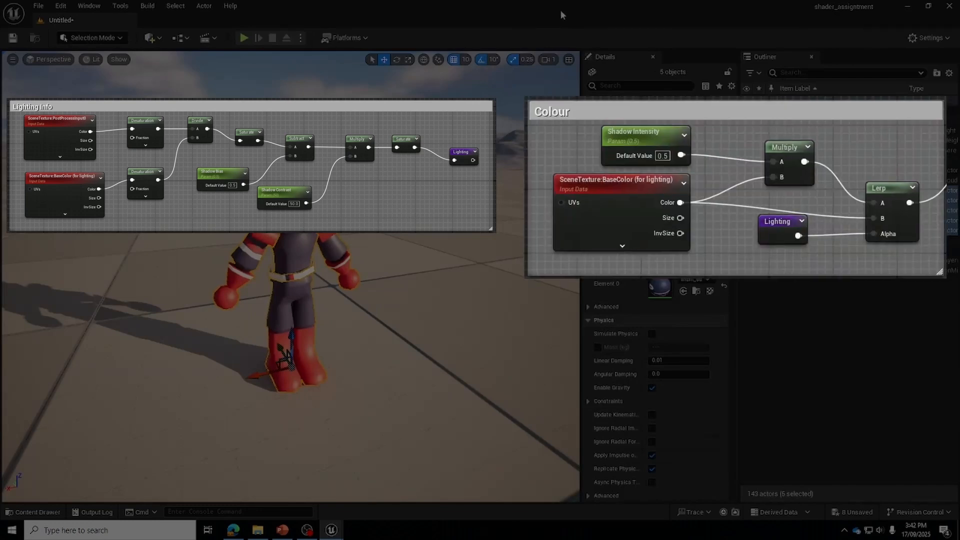
{"action": "left_click", "coordinate": [89, 59]}
{"action": "left_click", "coordinate": [106, 121]}
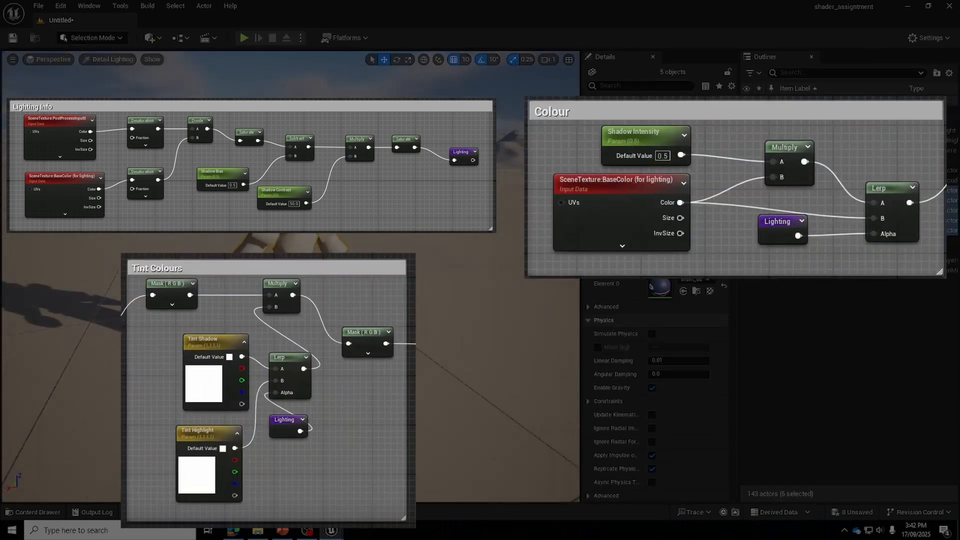
{"action": "right_click_drag", "start_coordinate": [300, 259], "coordinate": [299, 235]}
{"action": "left_click", "coordinate": [108, 59]}
{"action": "left_click", "coordinate": [100, 85]}
Return to the M_PP_Cel material graph and add a scalar parameter named Shadow Bias
{"action": "mouse_move", "coordinate": [331, 530]}
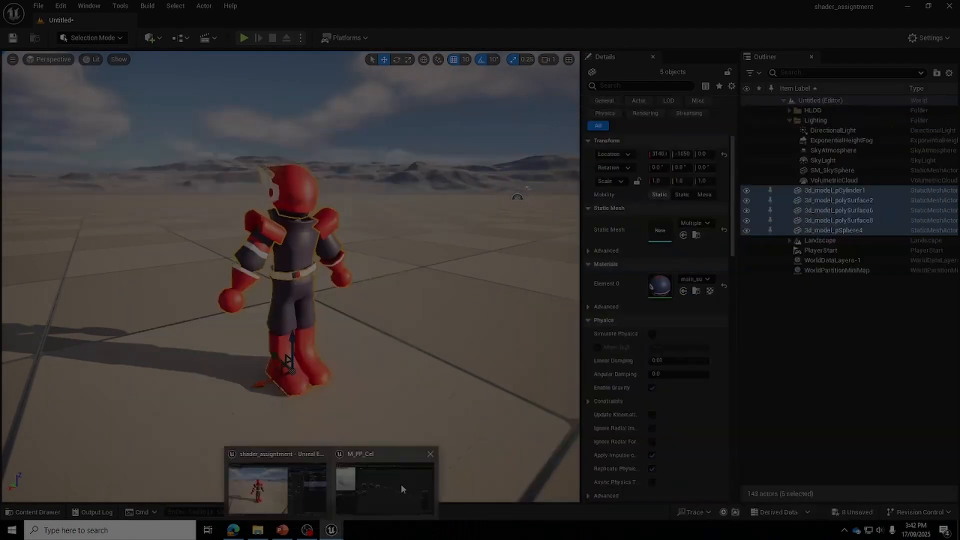
{"action": "left_click", "coordinate": [400, 484]}
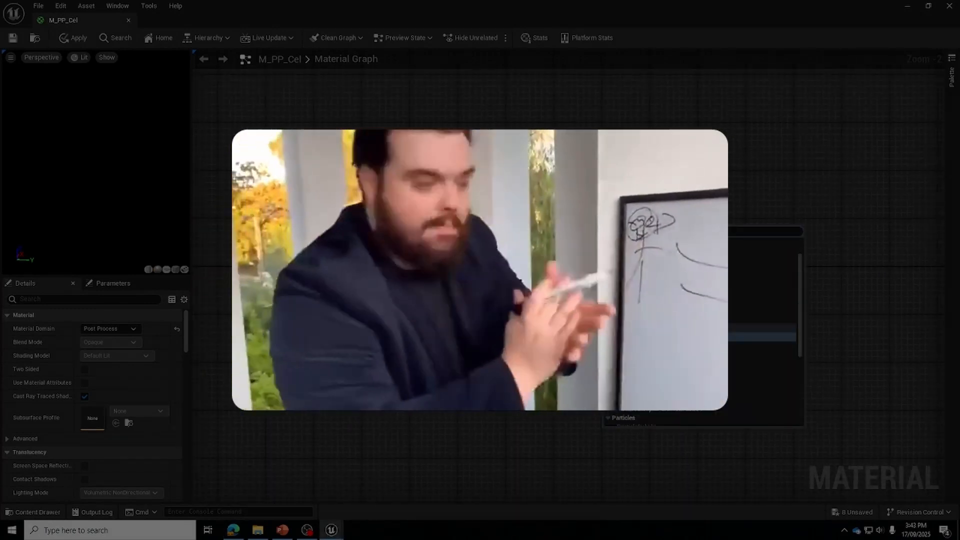
{"action": "key", "text": "Return"}
{"action": "key", "text": "Return"}
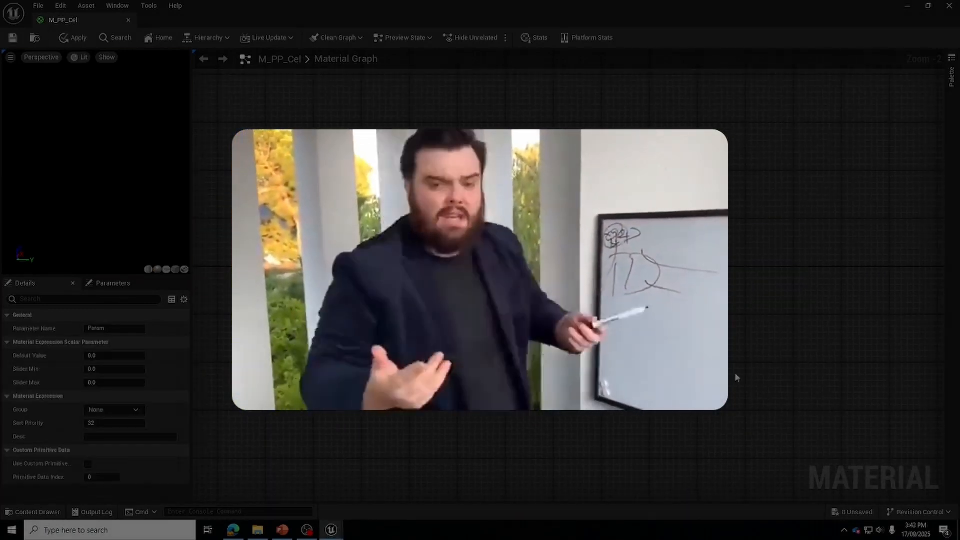
{"action": "type", "text": "Shadow Bias"}
{"action": "key", "text": "Return"}
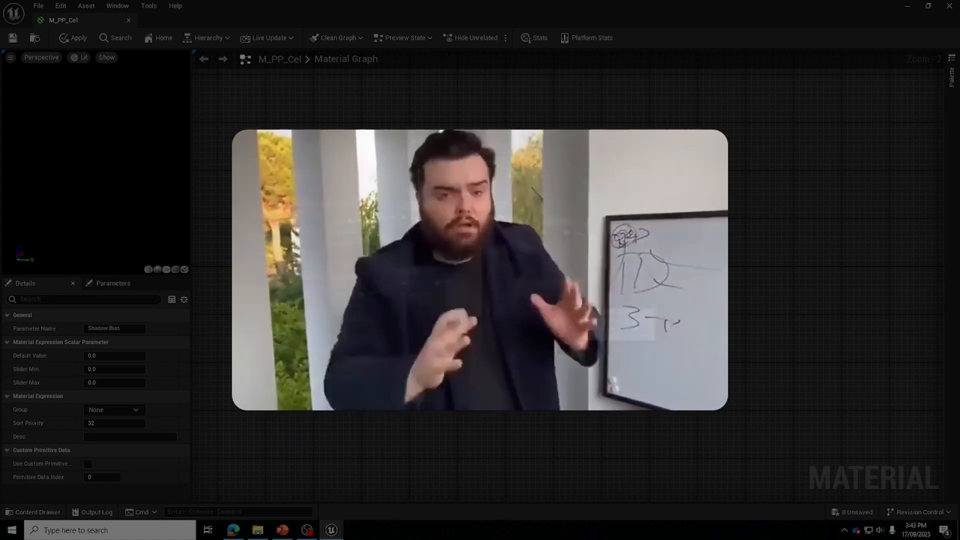
Add a Multiply node after the Subtract node
{"action": "left_click", "coordinate": [467, 347]}
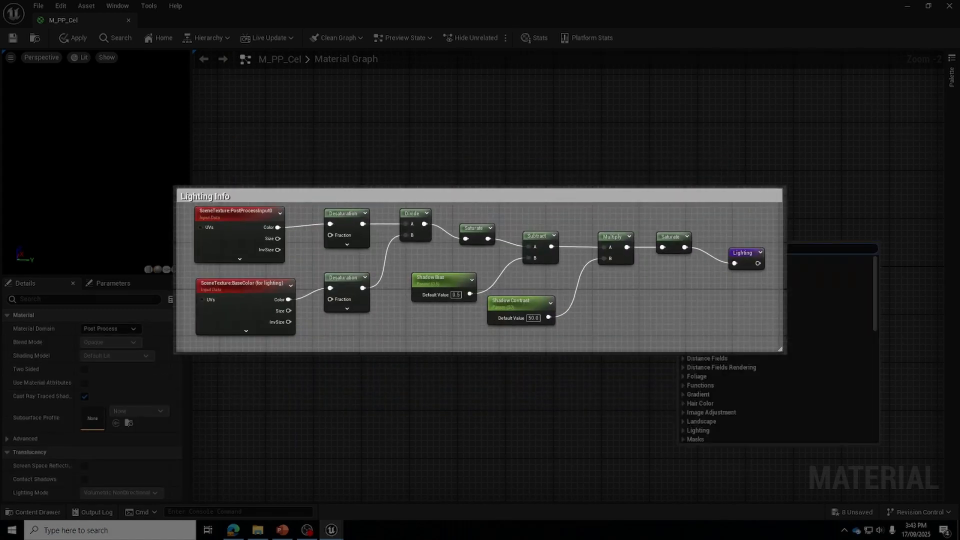
{"action": "type", "text": "mul"}
{"action": "key", "text": "Return"}
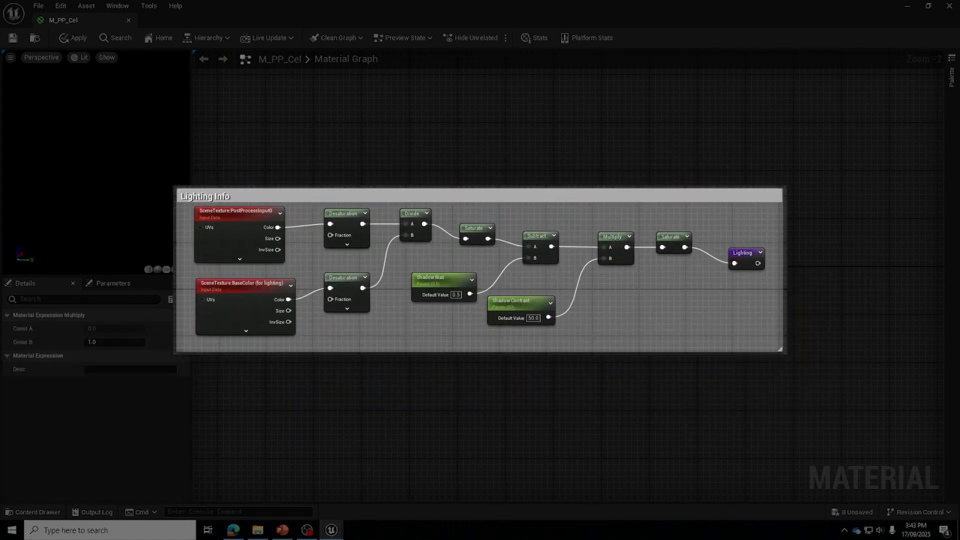
Add a Saturate node fed by the Multiply result and place it at the end of the chain
{"action": "left_click", "coordinate": [434, 278]}
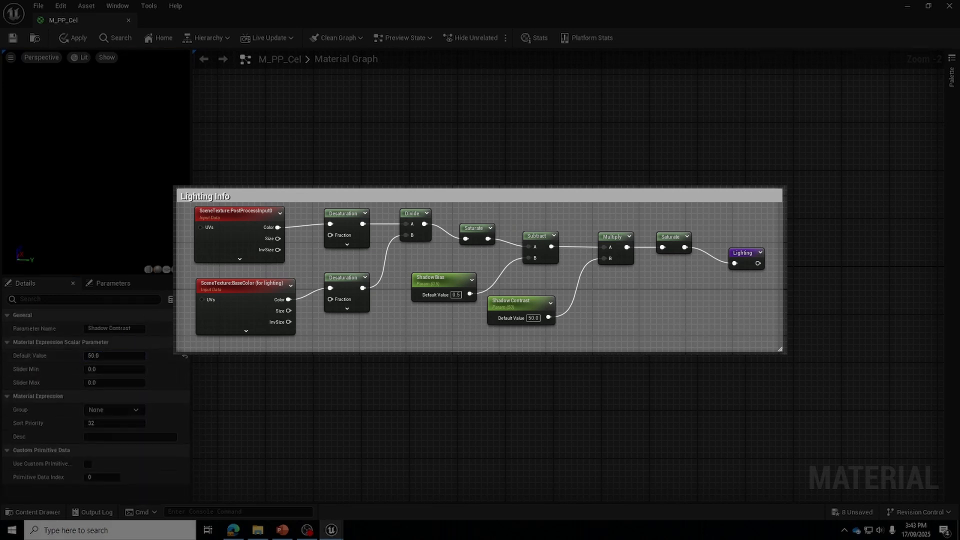
{"action": "type", "text": "sat"}
{"action": "key", "text": "Return"}
{"action": "left_click_drag", "start_coordinate": [708, 241], "coordinate": [759, 230]}
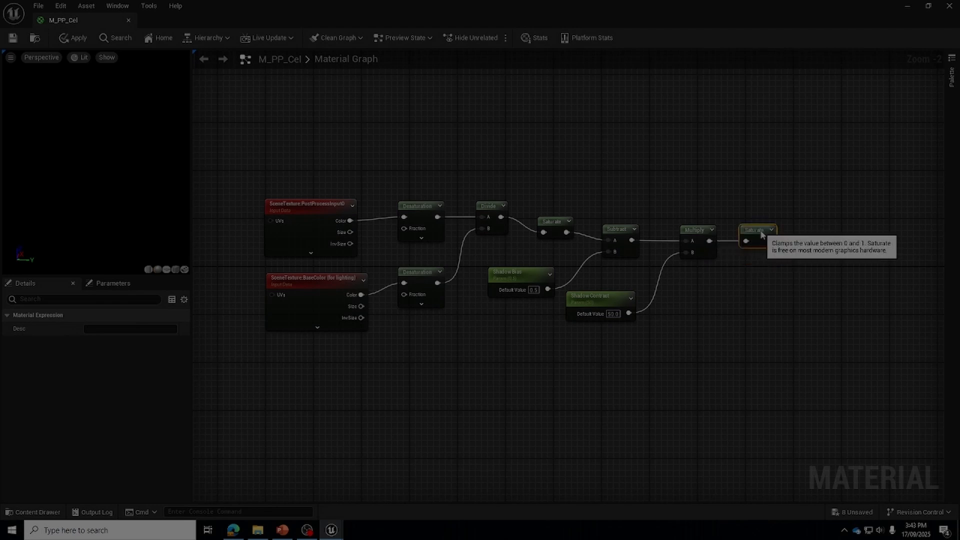
Add a named reroute declaration from the last Saturate output and name it Lighting
{"action": "right_click_drag", "start_coordinate": [800, 254], "coordinate": [612, 252]}
{"action": "left_click_drag", "start_coordinate": [583, 238], "coordinate": [620, 240]}
{"action": "type", "text": "rerou"}
{"action": "key", "text": "Return"}
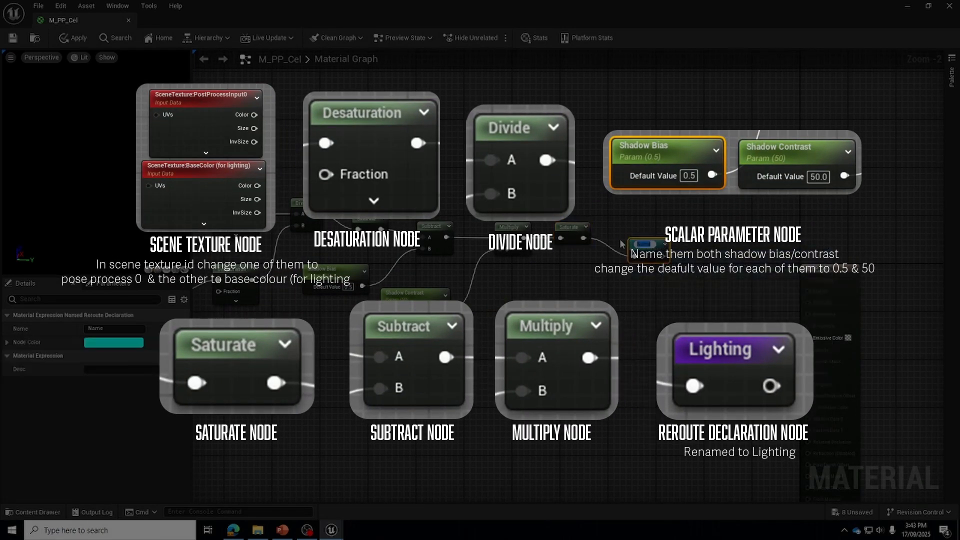
{"action": "type", "text": "Lighting"}
Change the Lighting reroute's node color to purple
{"action": "left_click", "coordinate": [114, 343]}
{"action": "left_click", "coordinate": [145, 271]}
{"action": "left_click", "coordinate": [260, 495]}
Place a usage node of the Lighting named reroute below the lighting chain
{"action": "right_click", "coordinate": [597, 315]}
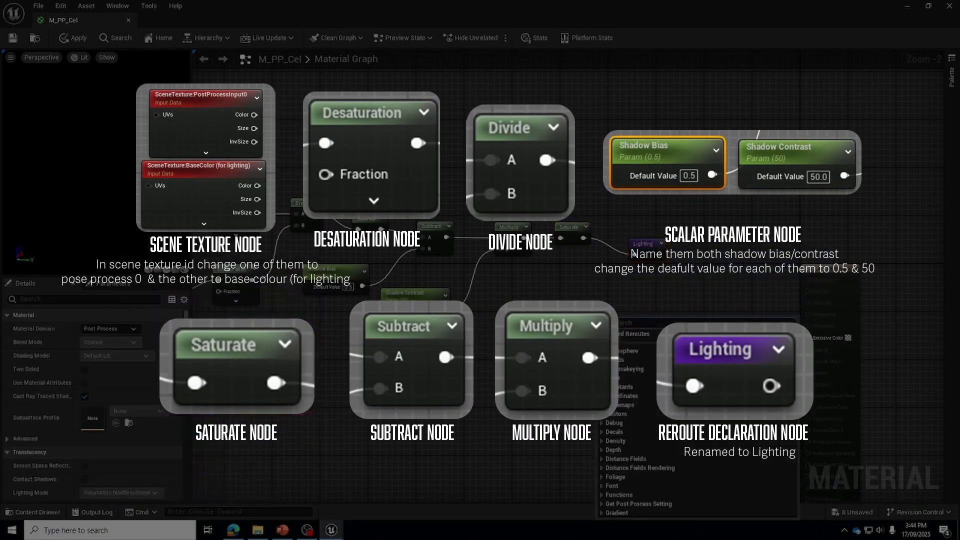
{"action": "type", "text": "lig"}
{"action": "key", "text": "Return"}
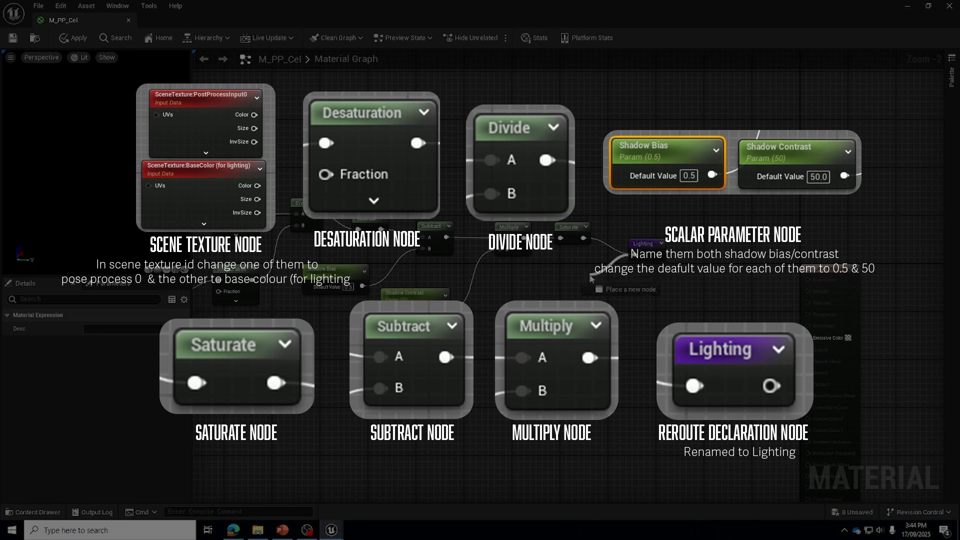
Shift the lighting nodes away from the material output and group them in a comment titled Lighting Info
{"action": "scroll", "coordinate": [592, 250], "scroll_direction": "down", "scroll_amount": 2}
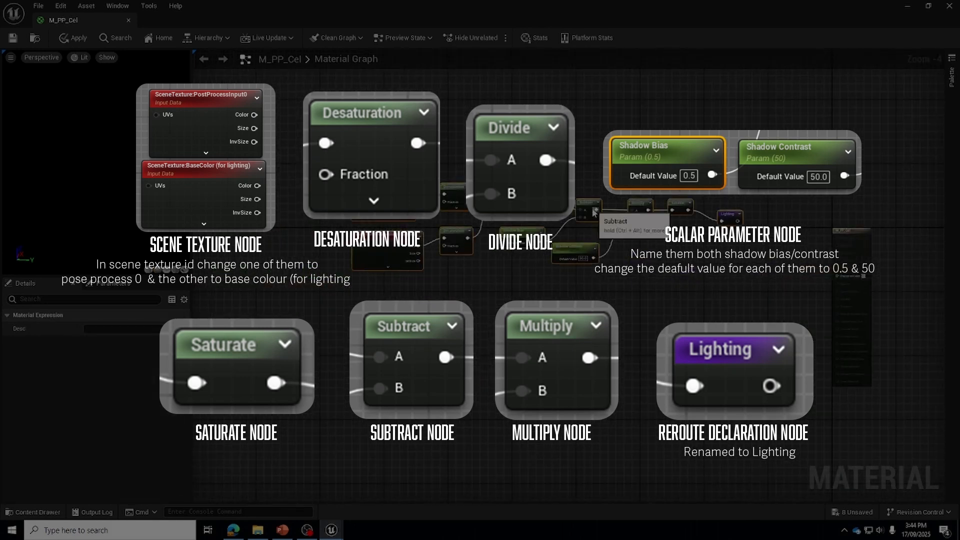
{"action": "left_click_drag", "start_coordinate": [593, 212], "coordinate": [481, 201]}
{"action": "key", "text": "c"}
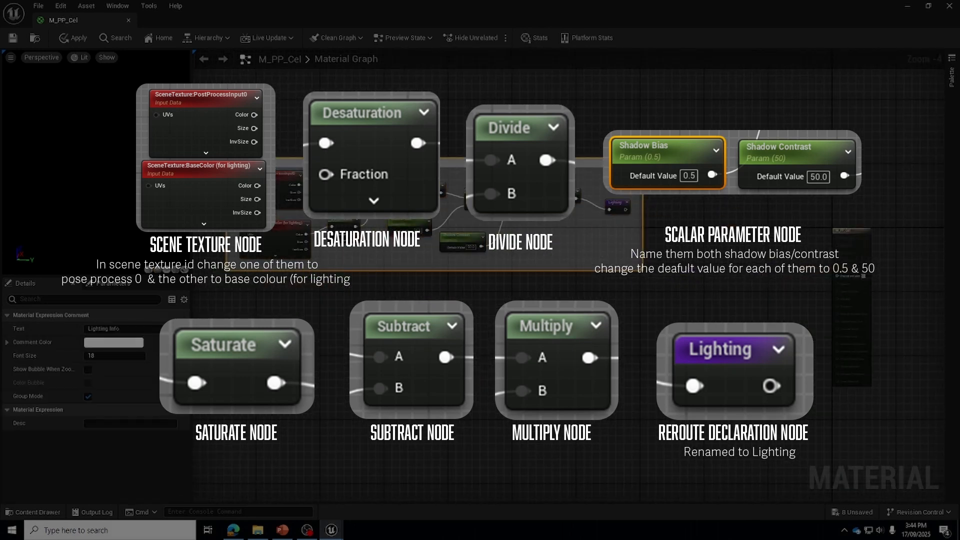
Connect the Lighting reroute declaration's output to the material's Emissive Color
{"action": "right_click_drag", "start_coordinate": [333, 295], "coordinate": [238, 314]}
{"action": "left_click", "coordinate": [367, 344]}
{"action": "scroll", "coordinate": [366, 344], "scroll_direction": "up", "scroll_amount": 3}
{"action": "scroll", "coordinate": [387, 389], "scroll_direction": "down", "scroll_amount": 3}
{"action": "left_click_drag", "start_coordinate": [532, 227], "coordinate": [743, 293]}
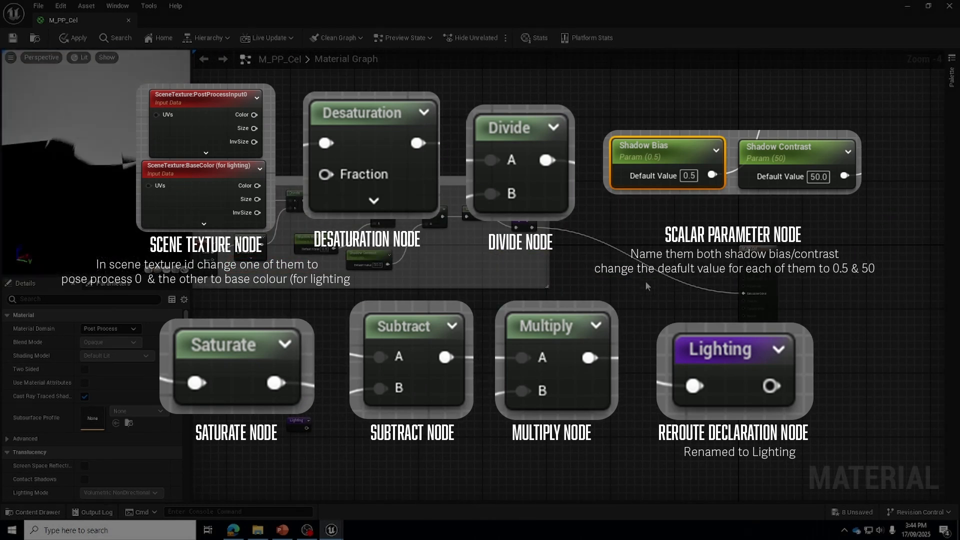
Reposition the Lighting usage node below the Lighting Info comment and add a Lerp node beside it
{"action": "scroll", "coordinate": [409, 342], "scroll_direction": "up", "scroll_amount": 3}
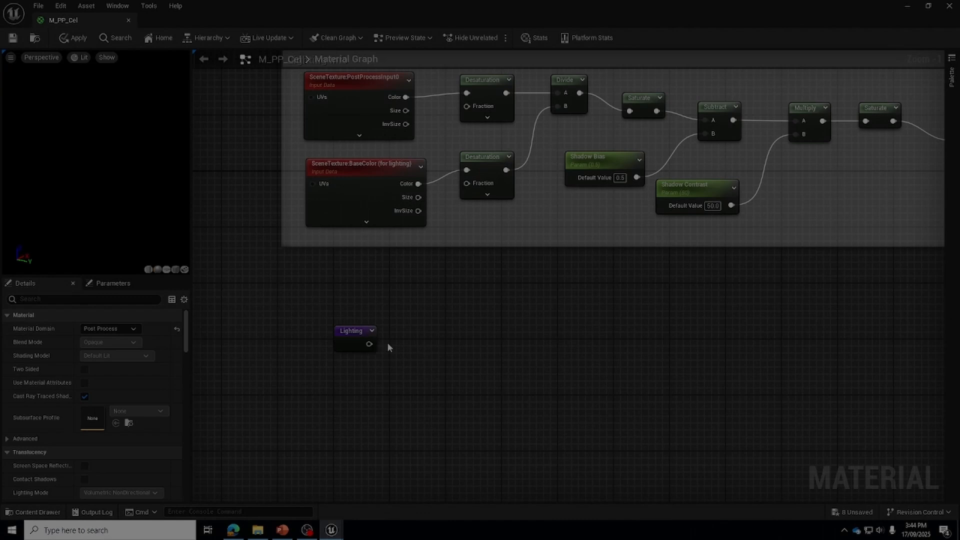
{"action": "left_click_drag", "start_coordinate": [357, 340], "coordinate": [323, 397]}
{"action": "left_click", "coordinate": [390, 349]}
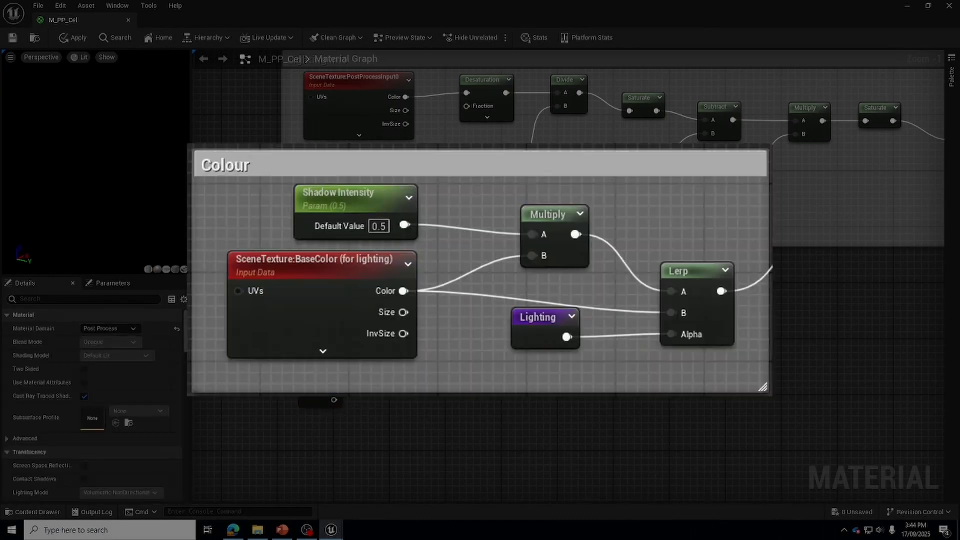
{"action": "key", "text": "l"}
{"action": "left_click", "coordinate": [386, 372]}
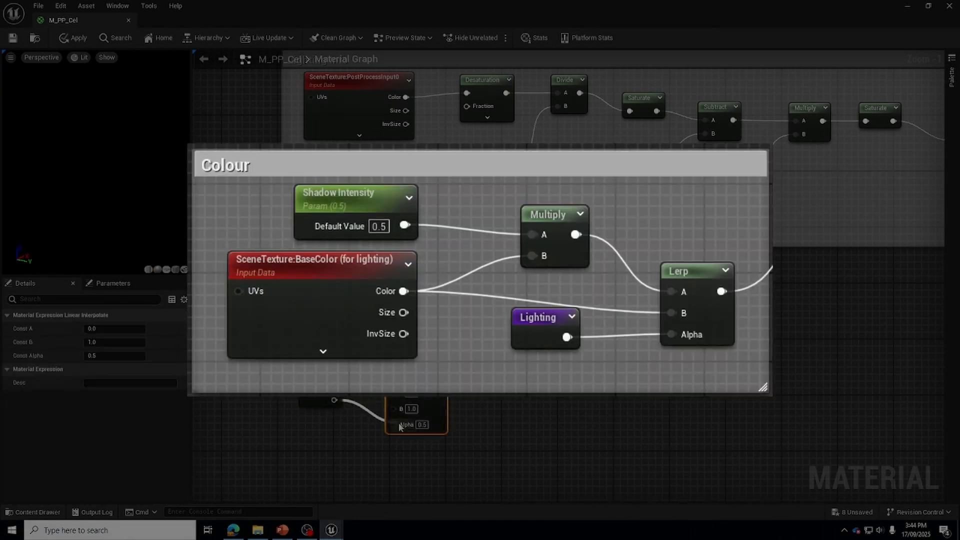
Connect the Lighting usage node to the Lerp's Alpha input and adjust the Lighting node's position beside the Lerp
{"action": "left_click_drag", "start_coordinate": [400, 427], "coordinate": [394, 424]}
{"action": "left_click", "coordinate": [313, 415]}
{"action": "left_click", "coordinate": [304, 325]}
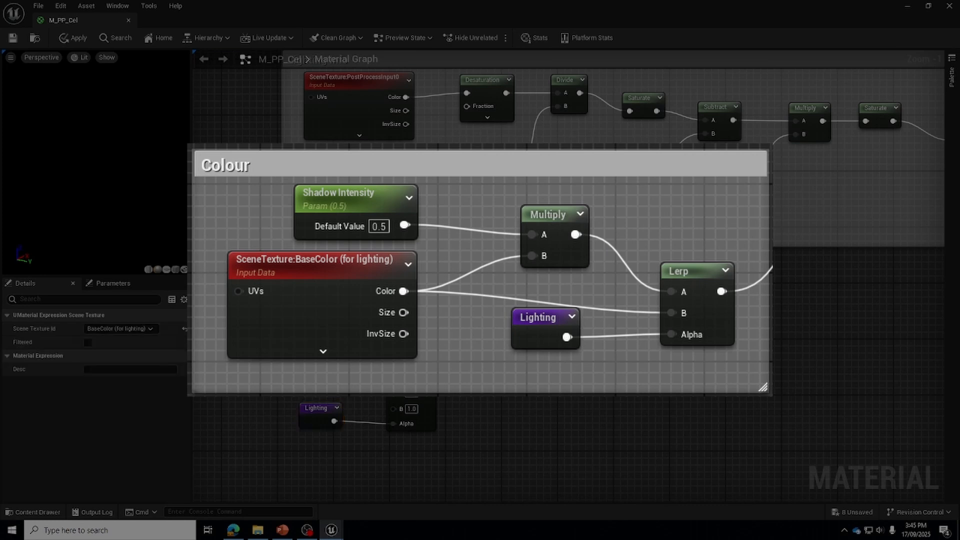
{"action": "left_click_drag", "start_coordinate": [306, 418], "coordinate": [307, 426]}
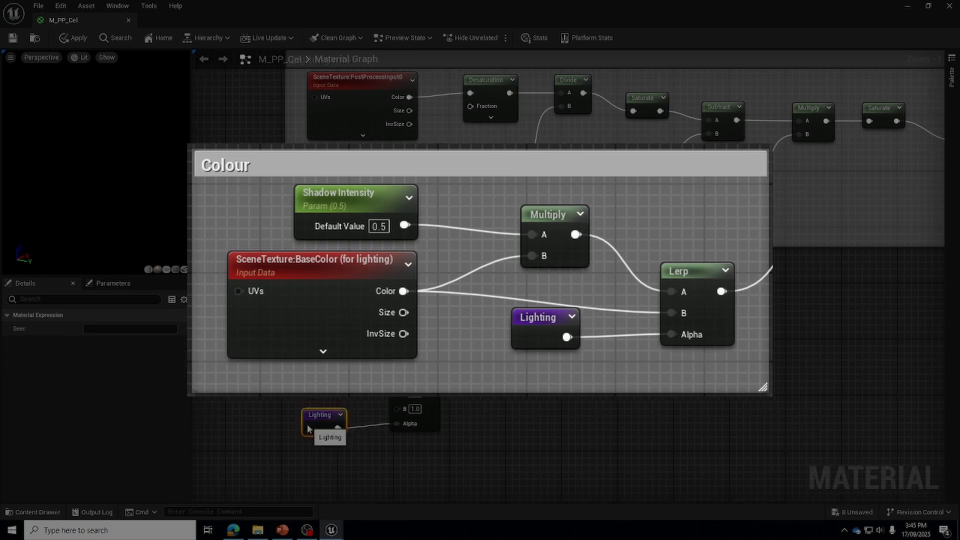
{"action": "left_click", "coordinate": [418, 455]}
Add a Multiply node between the base colour scene texture and the Lerp
{"action": "right_click_drag", "start_coordinate": [403, 404], "coordinate": [544, 361]}
{"action": "left_click", "coordinate": [450, 285]}
{"action": "key", "text": "m"}
{"action": "left_click", "coordinate": [544, 279]}
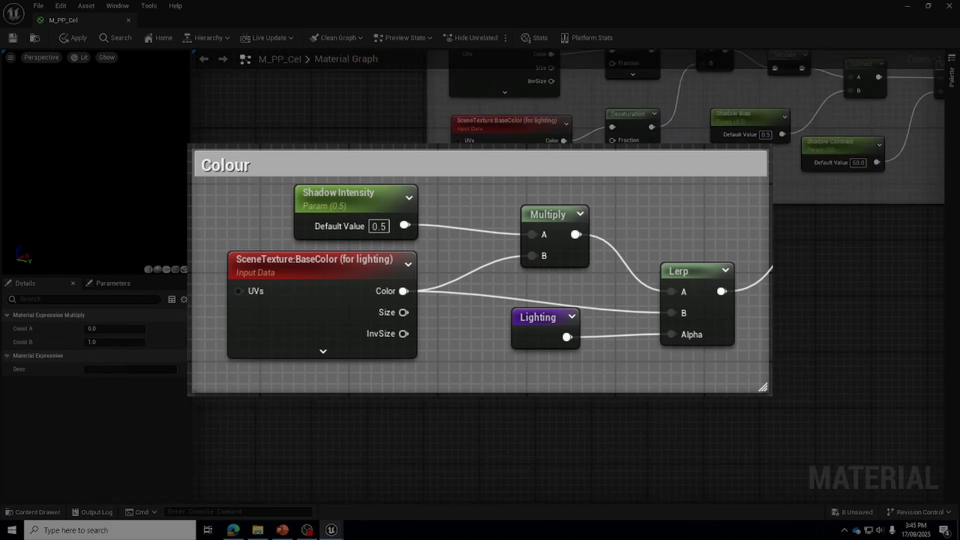
Add a scalar parameter named Shadow Intensity next to the Multiply node and set its default value to 0.5
{"action": "key", "text": "s"}
{"action": "left_click", "coordinate": [430, 278]}
{"action": "type", "text": "Shadow Intensity"}
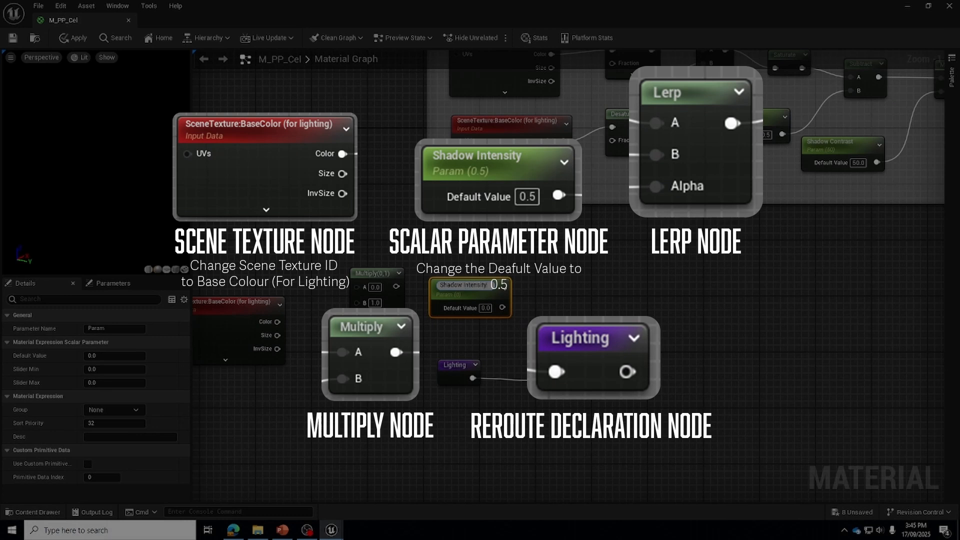
{"action": "key", "text": "Return"}
{"action": "left_click_drag", "start_coordinate": [457, 285], "coordinate": [365, 288]}
{"action": "left_click", "coordinate": [119, 356]}
{"action": "type", "text": ".5"}
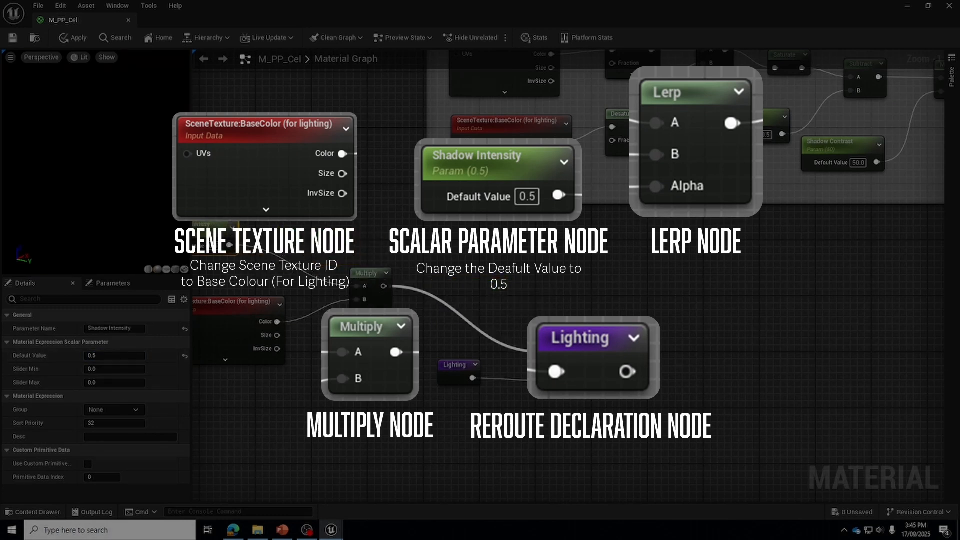
Connect the BaseColor scene texture's Color output to the Lerp's B input and pull the Shadow Intensity, Lighting and Lerp nodes closer together
{"action": "left_click_drag", "start_coordinate": [277, 322], "coordinate": [541, 363]}
{"action": "left_click_drag", "start_coordinate": [219, 231], "coordinate": [267, 267]}
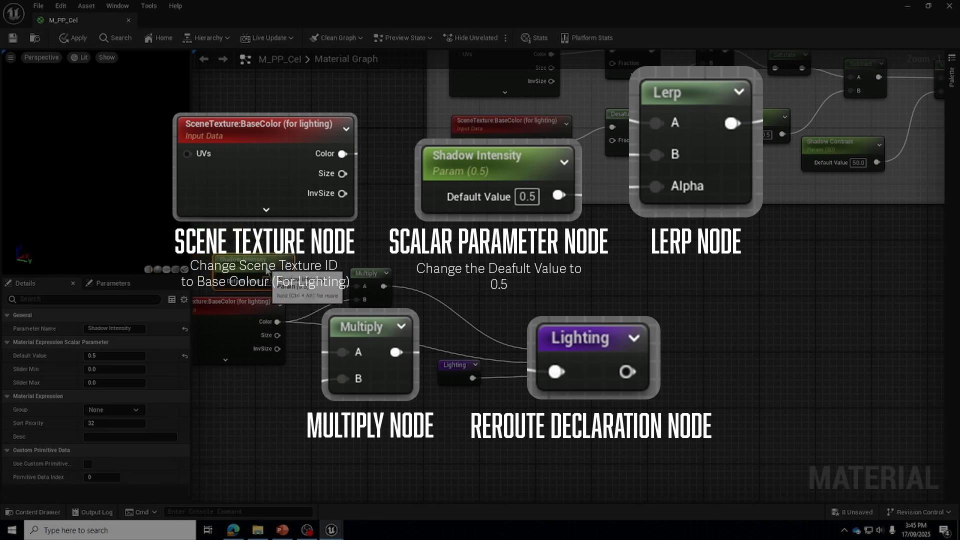
{"action": "left_click", "coordinate": [236, 317]}
{"action": "left_click", "coordinate": [457, 373]}
{"action": "left_click_drag", "start_coordinate": [457, 370], "coordinate": [374, 345]}
{"action": "left_click_drag", "start_coordinate": [560, 342], "coordinate": [463, 316]}
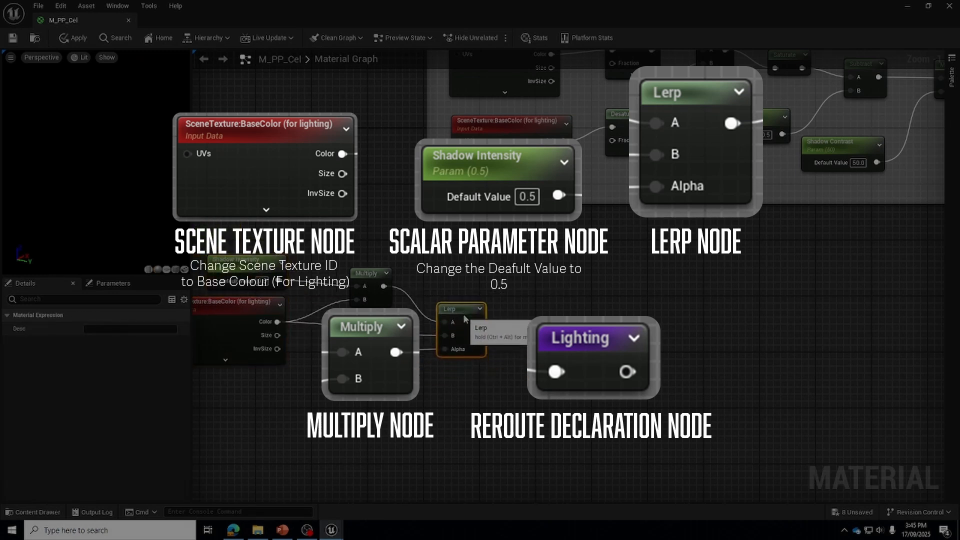
{"action": "scroll", "coordinate": [464, 313], "scroll_direction": "down", "scroll_amount": 4}
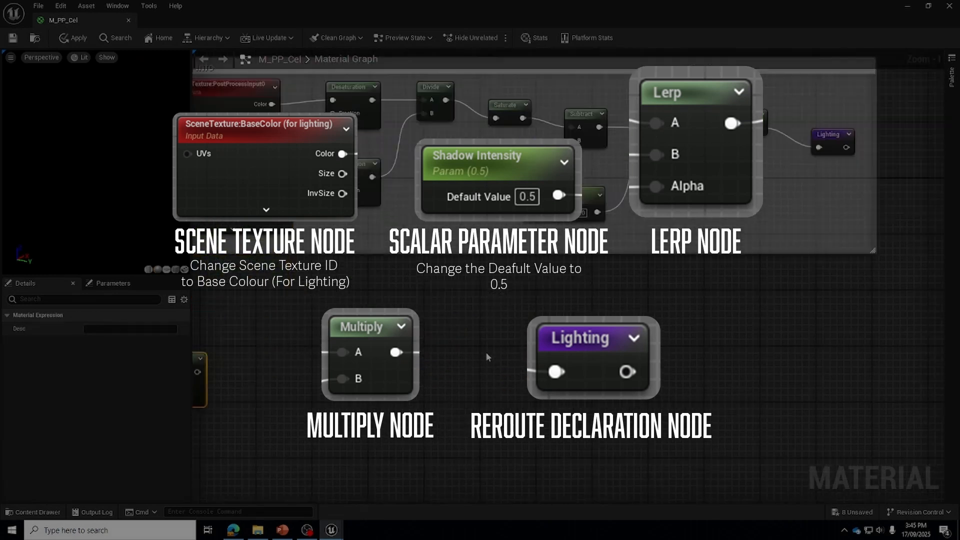
{"action": "left_click_drag", "start_coordinate": [403, 349], "coordinate": [839, 305]}
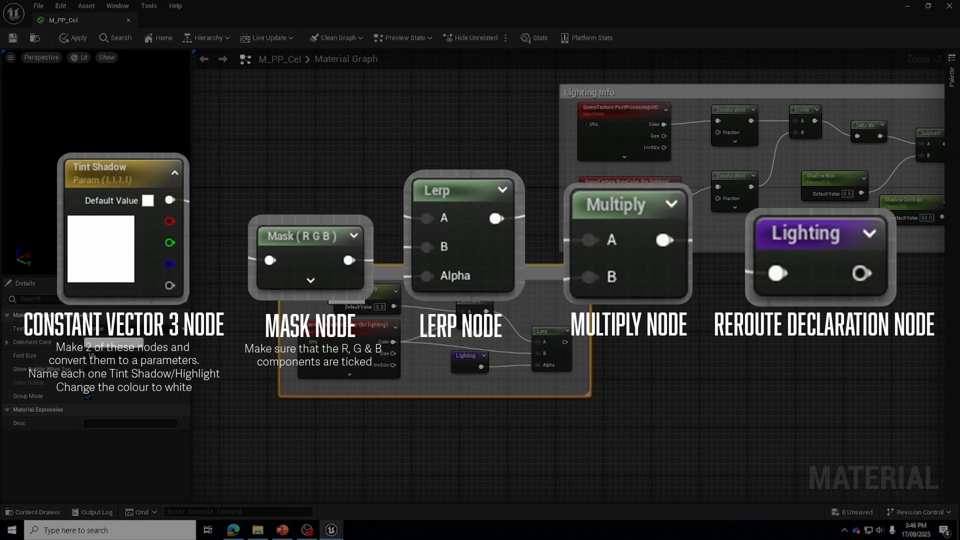
Add a component mask node fed by the output of the colour section's Lerp
{"action": "right_click_drag", "start_coordinate": [685, 356], "coordinate": [511, 321]}
{"action": "left_click", "coordinate": [583, 327]}
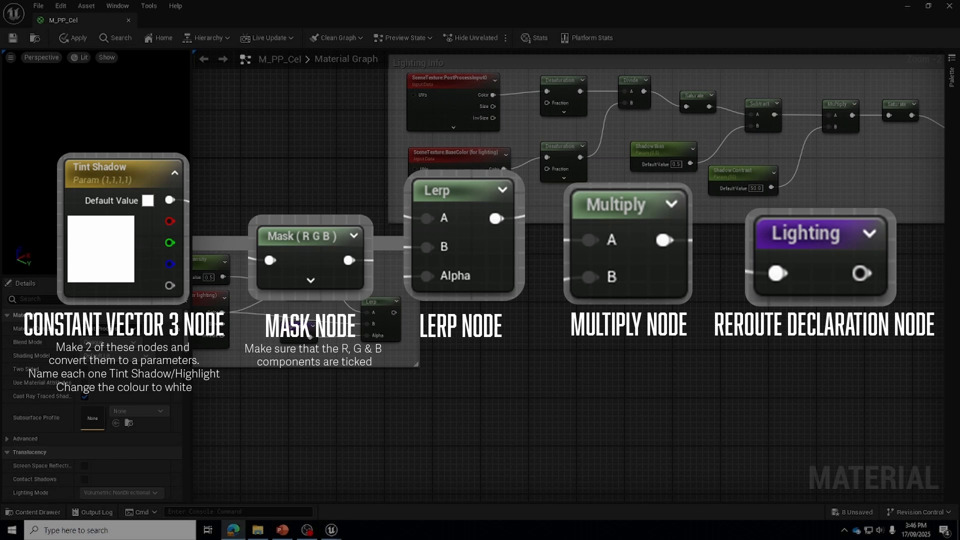
{"action": "left_click_drag", "start_coordinate": [394, 312], "coordinate": [485, 312]}
{"action": "type", "text": "mask"}
{"action": "key", "text": "Return"}
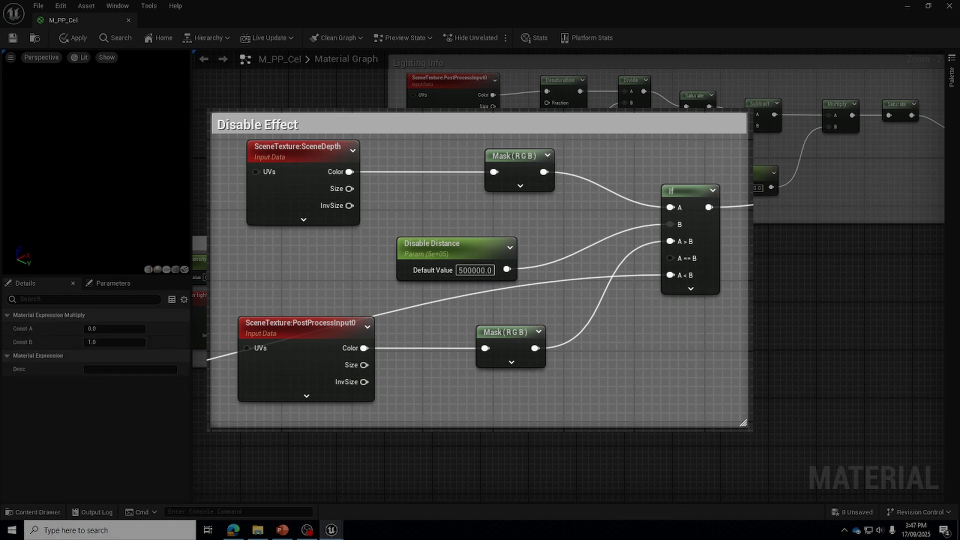
Add a Lerp node and two Constant3Vector nodes below the mask for the tint colours
{"action": "key", "text": "l"}
{"action": "key", "text": "3"}
{"action": "left_click", "coordinate": [472, 354]}
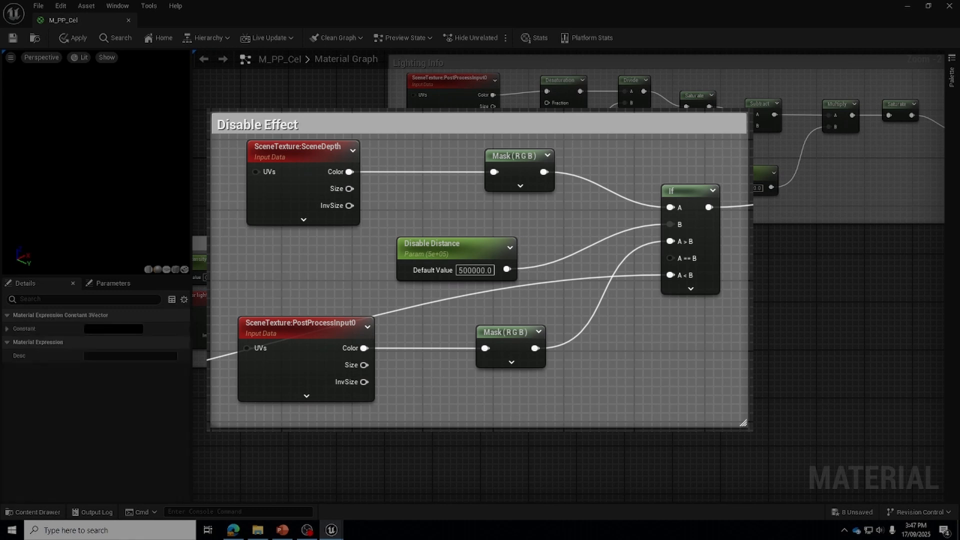
{"action": "key", "text": "3"}
{"action": "left_click", "coordinate": [483, 447]}
{"action": "left_click_drag", "start_coordinate": [519, 452], "coordinate": [510, 439]}
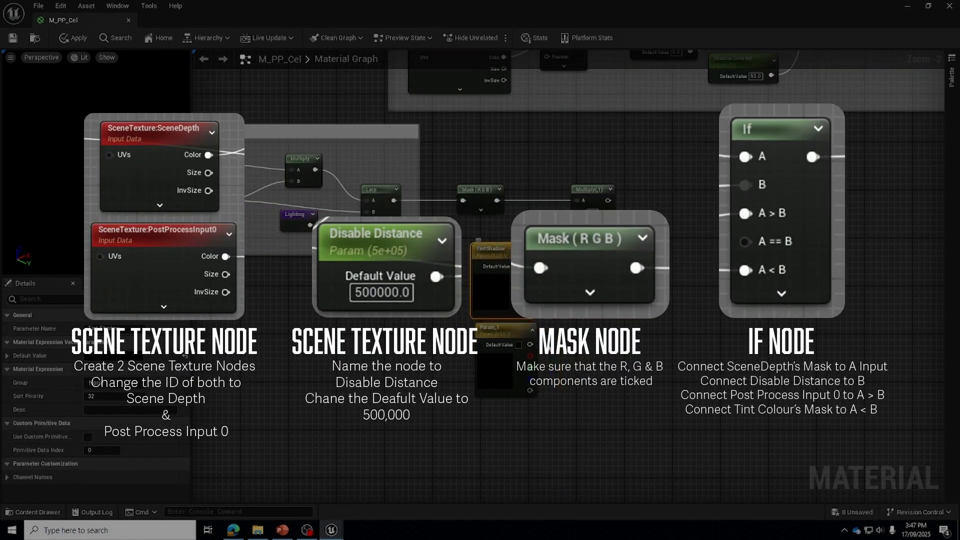
Rename the second tint vector parameter as Tint Highlight
{"action": "double_click", "coordinate": [493, 330]}
{"action": "left_click", "coordinate": [691, 500]}
{"action": "left_click", "coordinate": [117, 328]}
{"action": "type", "text": "Tint Highli"}
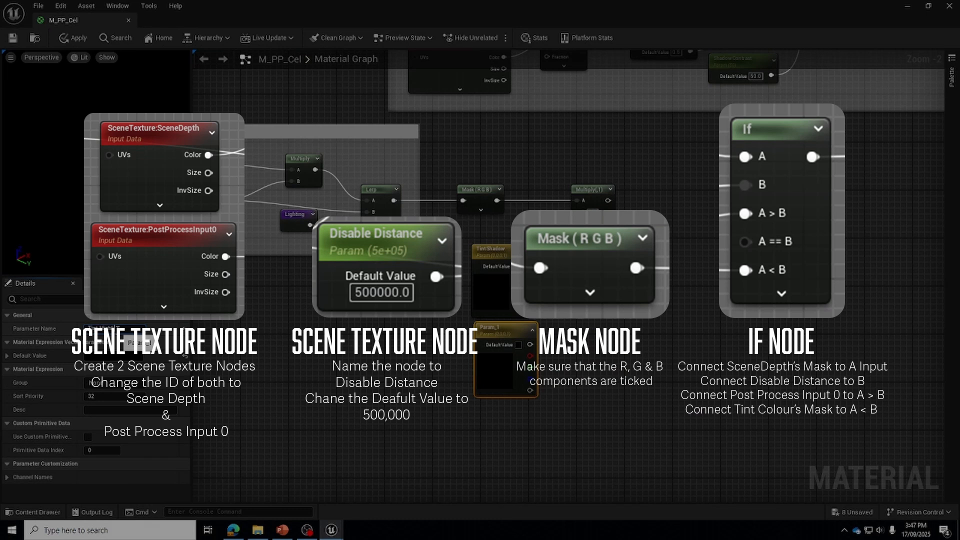
{"action": "type", "text": "gtj"}
{"action": "key", "text": "Return"}
{"action": "left_click", "coordinate": [137, 330]}
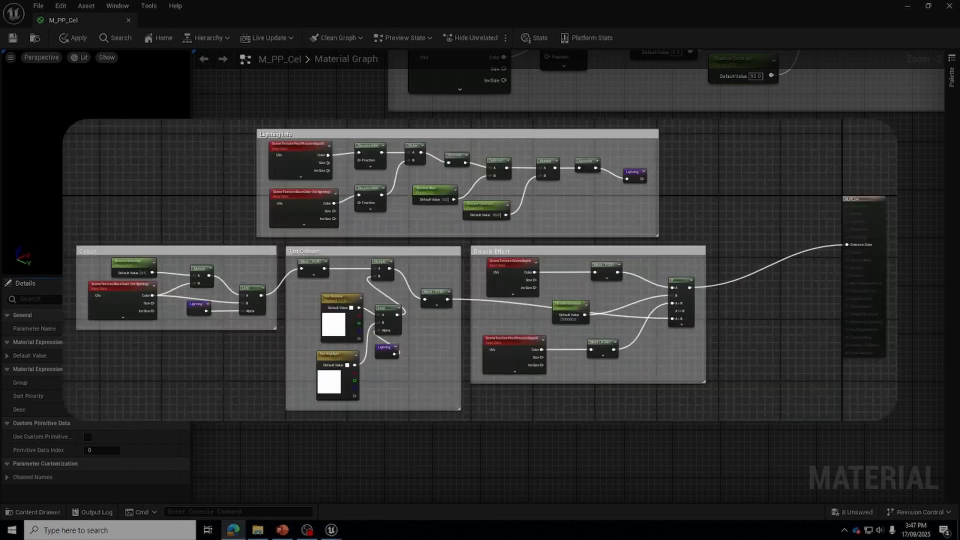
Set the default colours of both tint parameters to white and move the Lighting usage node closer to the tint Lerp
{"action": "double_click", "coordinate": [500, 367]}
{"action": "left_click", "coordinate": [636, 303]}
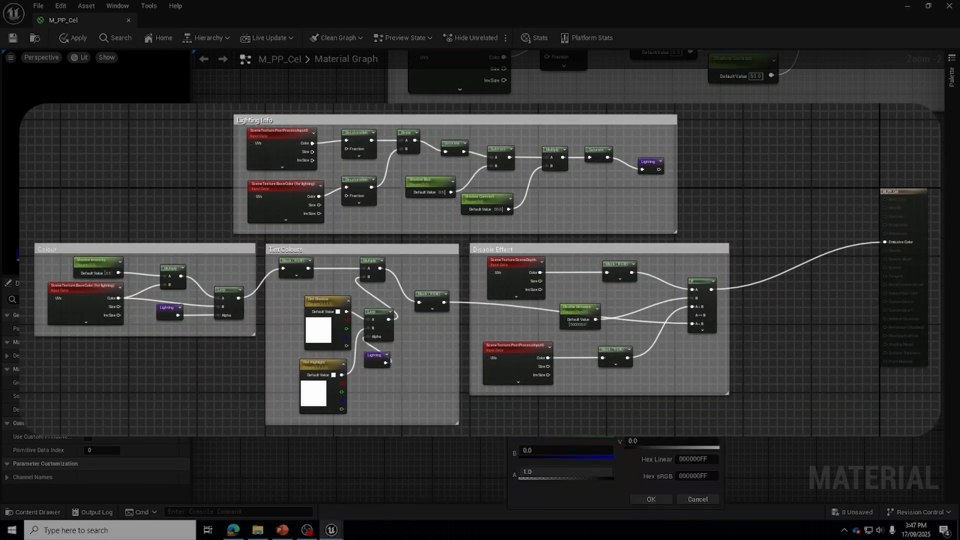
{"action": "left_click", "coordinate": [645, 499]}
{"action": "left_click", "coordinate": [574, 370]}
{"action": "left_click", "coordinate": [450, 320]}
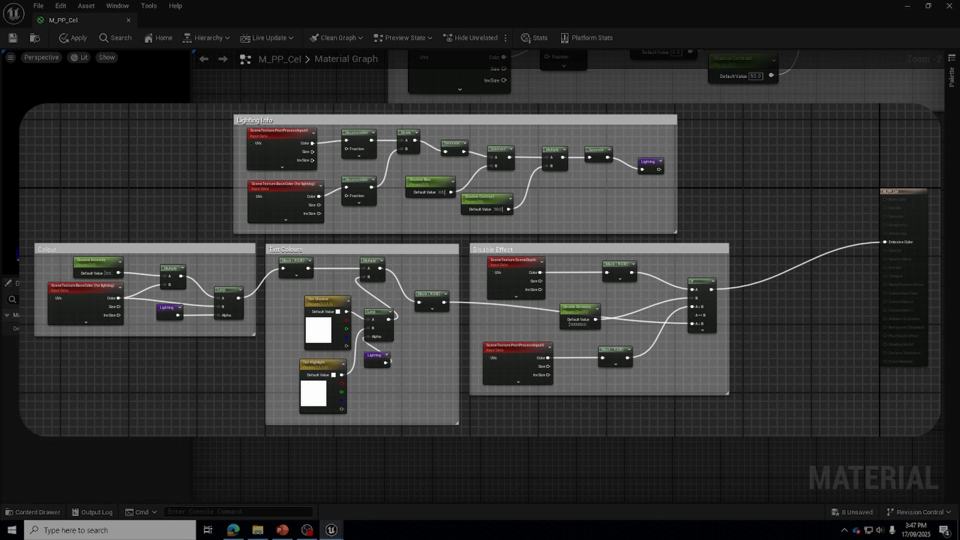
{"action": "left_click", "coordinate": [450, 350]}
{"action": "left_click", "coordinate": [575, 370]}
{"action": "left_click", "coordinate": [449, 350]}
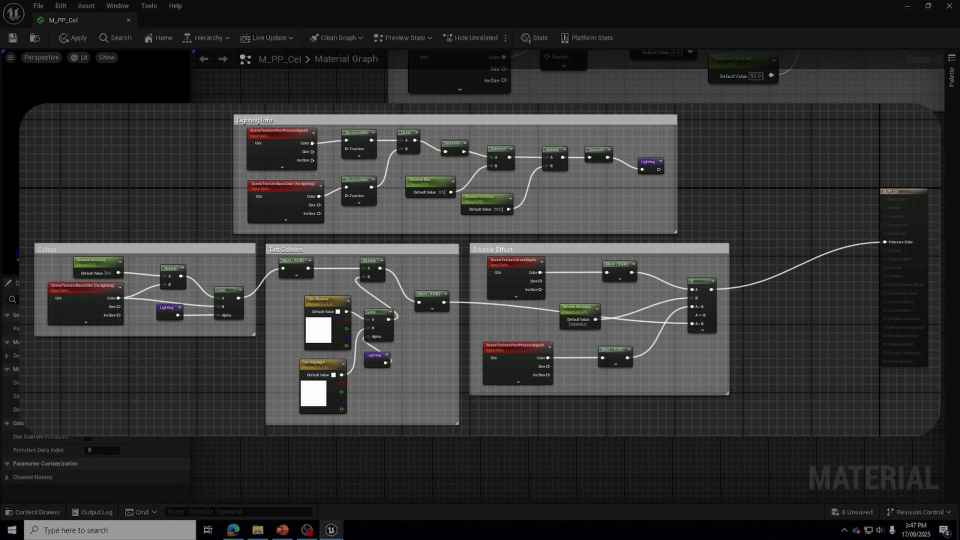
{"action": "left_click", "coordinate": [600, 350]}
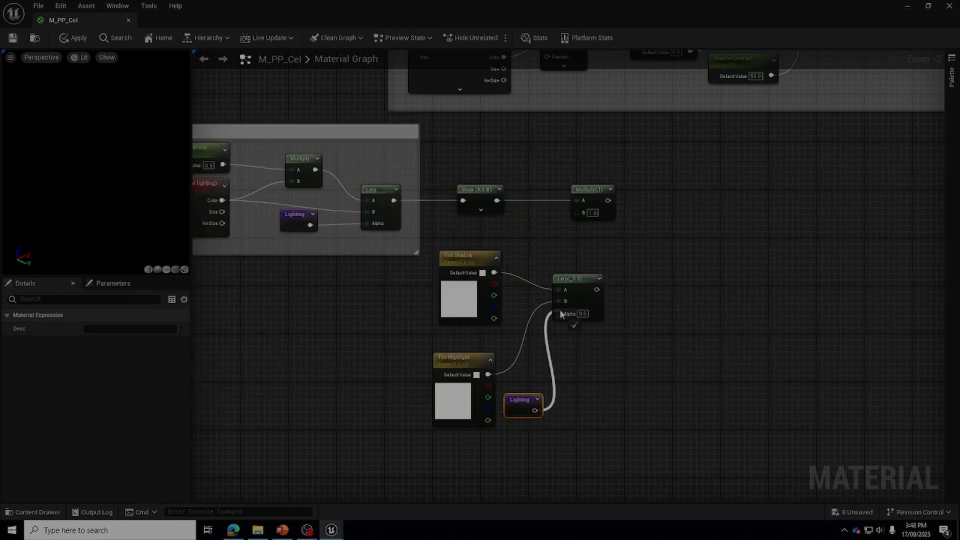
{"action": "left_click_drag", "start_coordinate": [521, 399], "coordinate": [568, 336]}
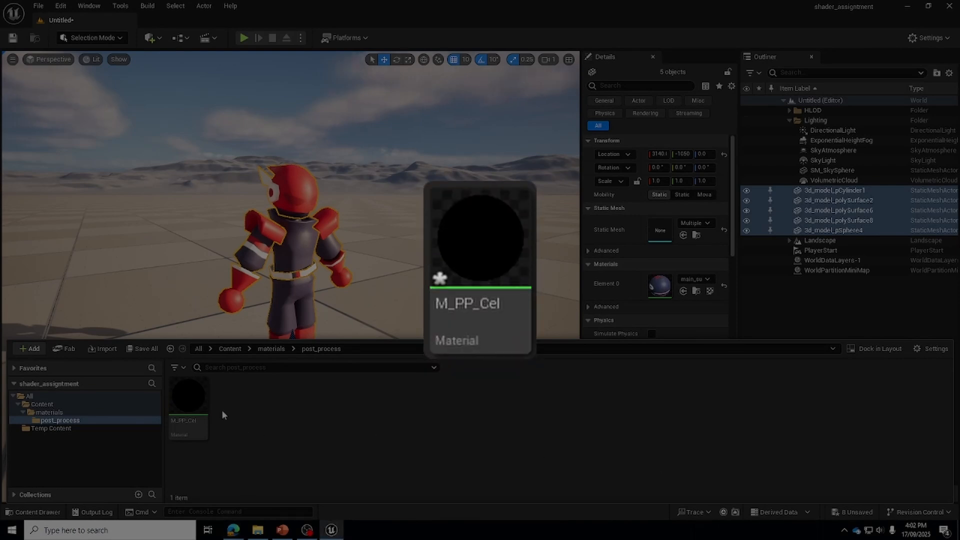
Try to create a material instance from M_PP_Cel in the post_process folder
{"action": "right_click", "coordinate": [192, 404]}
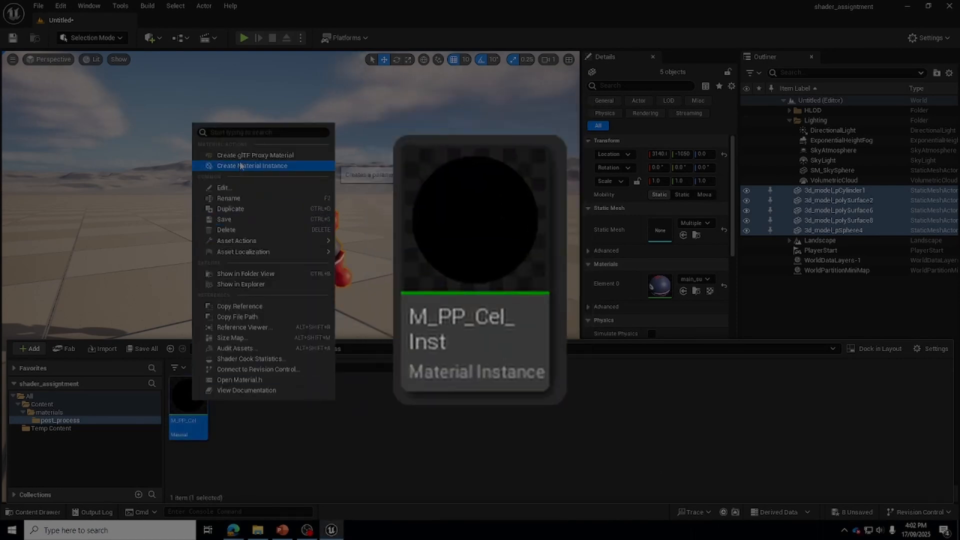
{"action": "left_click", "coordinate": [234, 166]}
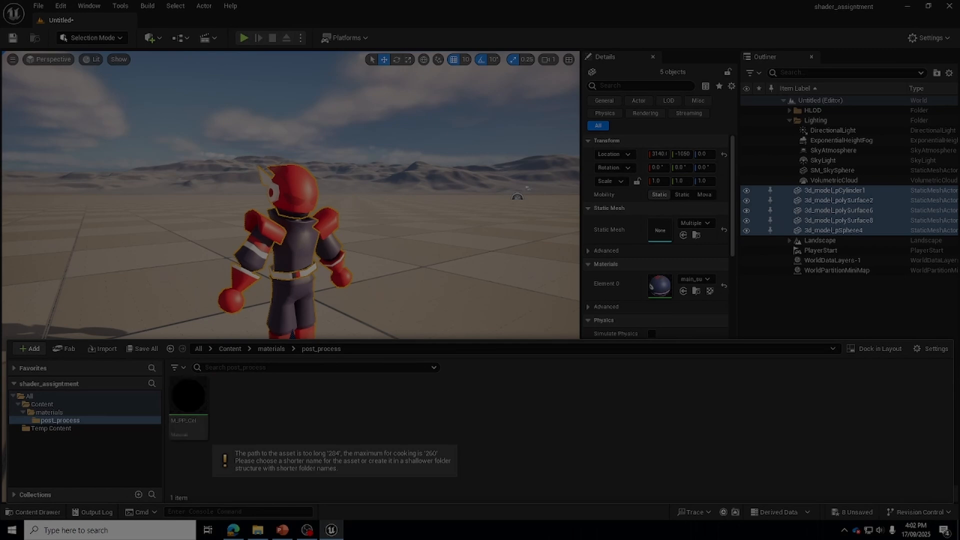
Move the M_PP_Cel material from the post_process folder into the Content folder and open that folder
{"action": "left_click_drag", "start_coordinate": [189, 398], "coordinate": [70, 411]}
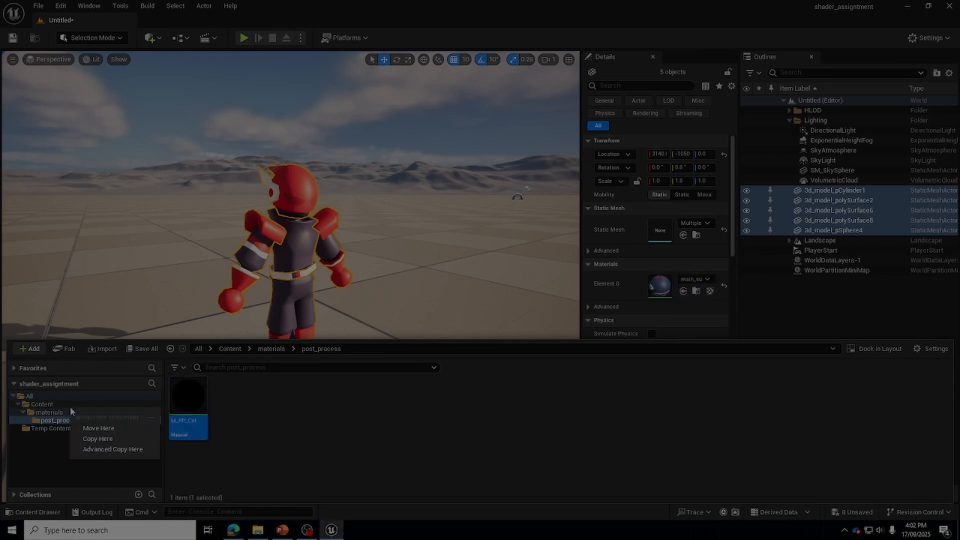
{"action": "left_click", "coordinate": [98, 428]}
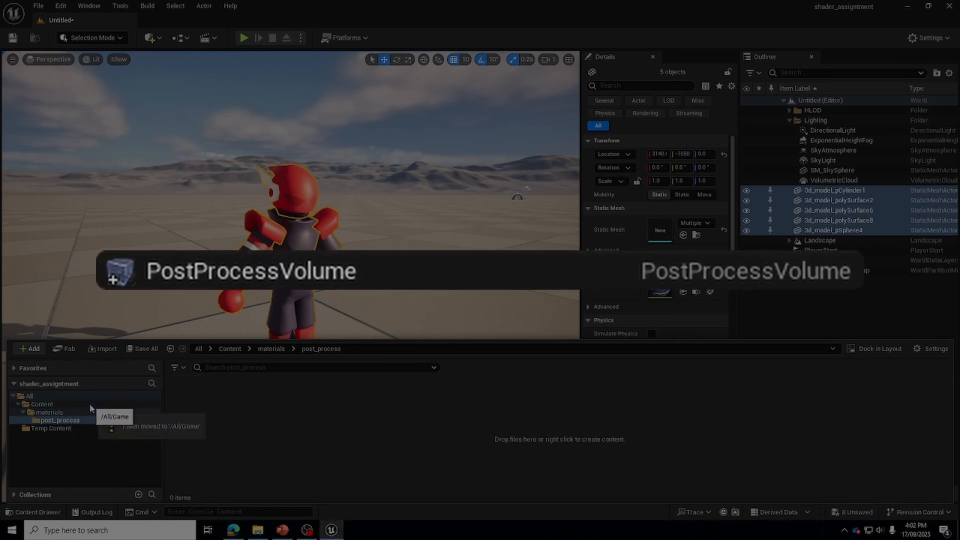
{"action": "left_click", "coordinate": [91, 406]}
Try to create a material instance of M_PP_Cel in the Content folder and to move the material higher in the folder tree
{"action": "right_click", "coordinate": [495, 402]}
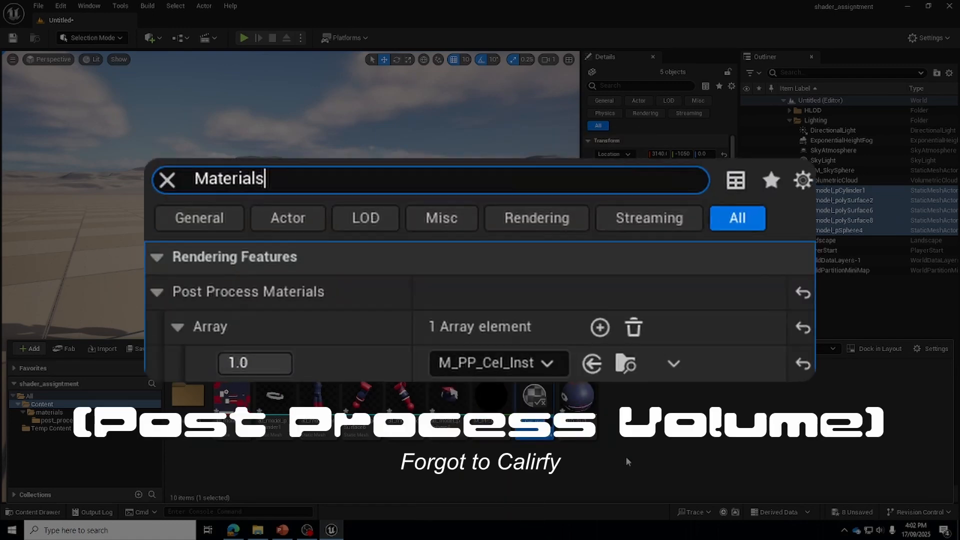
{"action": "left_click", "coordinate": [625, 456]}
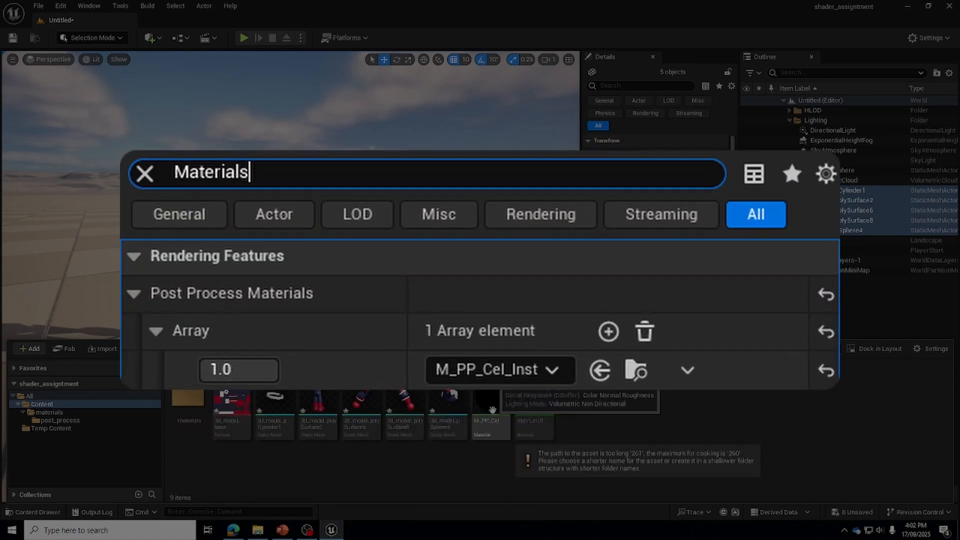
{"action": "left_click_drag", "start_coordinate": [492, 410], "coordinate": [63, 395]}
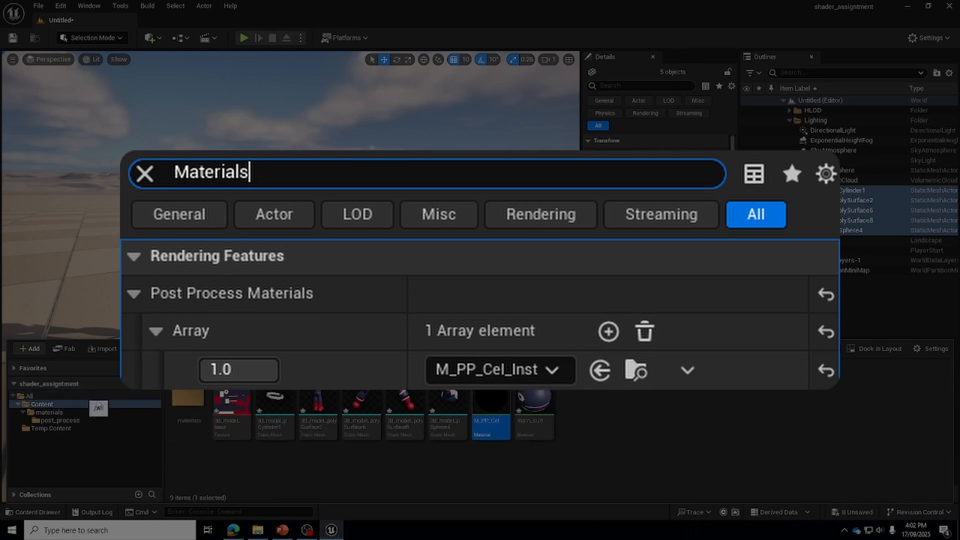
{"action": "left_click_drag", "start_coordinate": [496, 431], "coordinate": [79, 408]}
{"action": "left_click", "coordinate": [256, 456]}
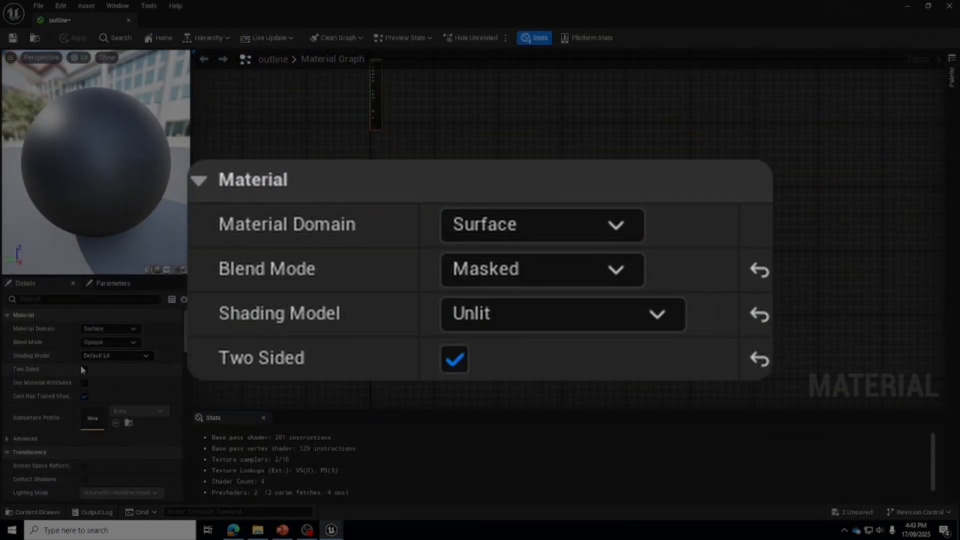
Make the outline material two-sided
{"action": "left_click", "coordinate": [85, 369]}
{"action": "left_click", "coordinate": [110, 328]}
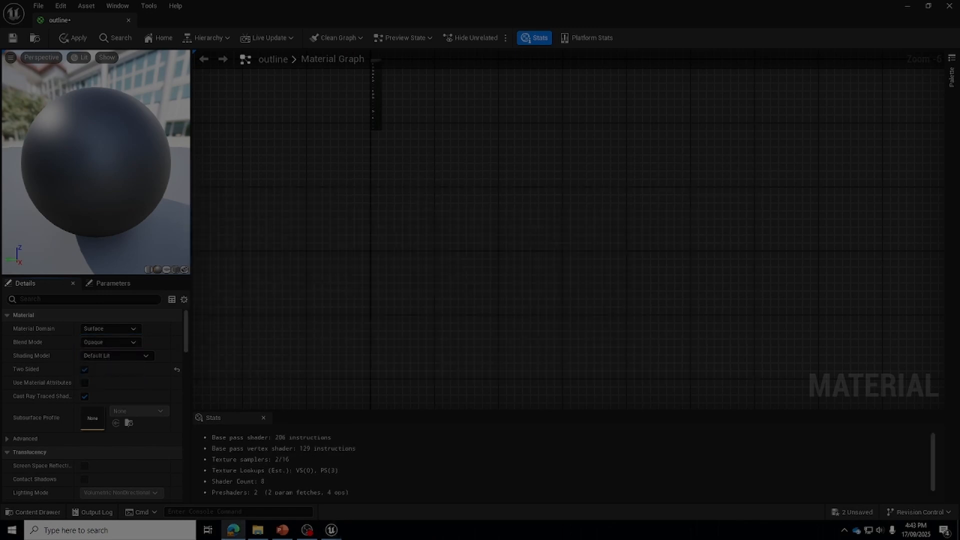
{"action": "left_click", "coordinate": [116, 356]}
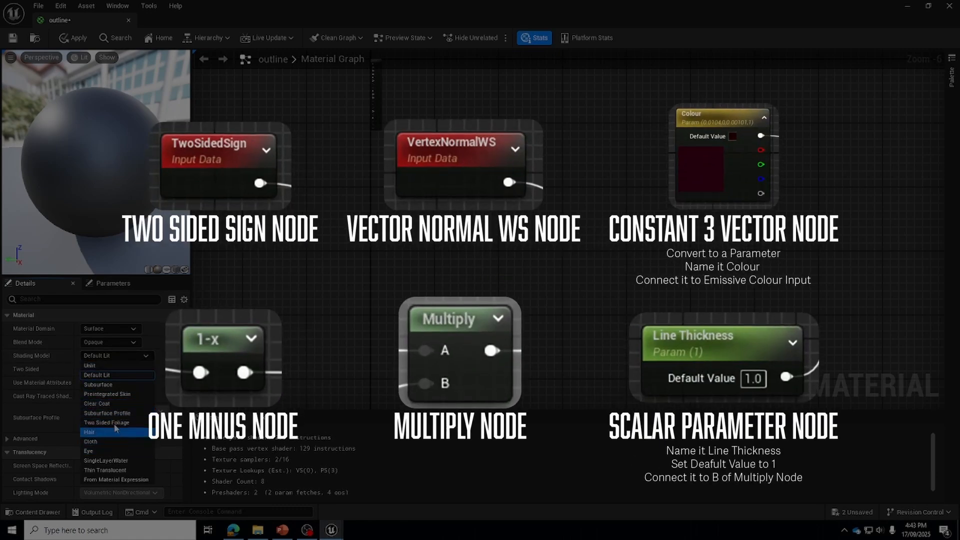
{"action": "left_click", "coordinate": [111, 356]}
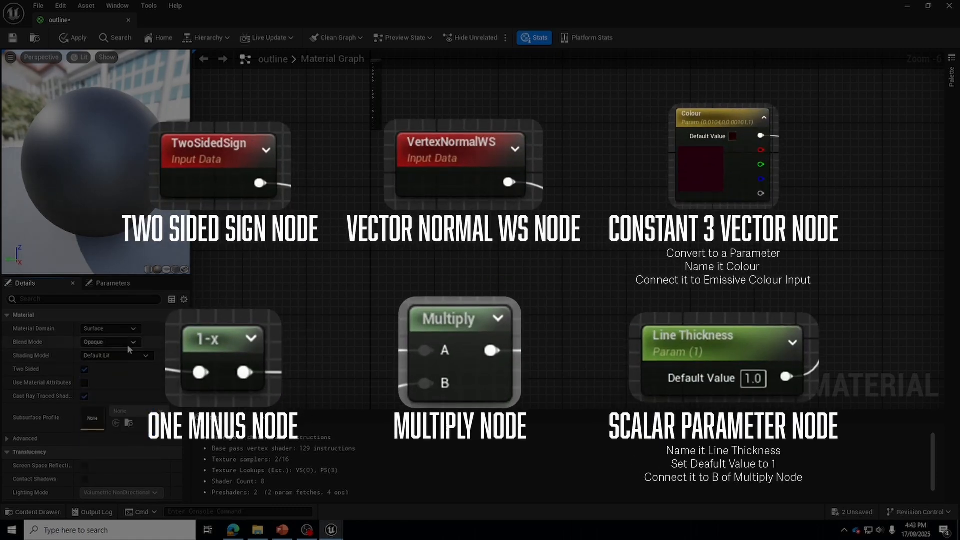
{"action": "left_click", "coordinate": [127, 344]}
{"action": "left_click", "coordinate": [240, 389]}
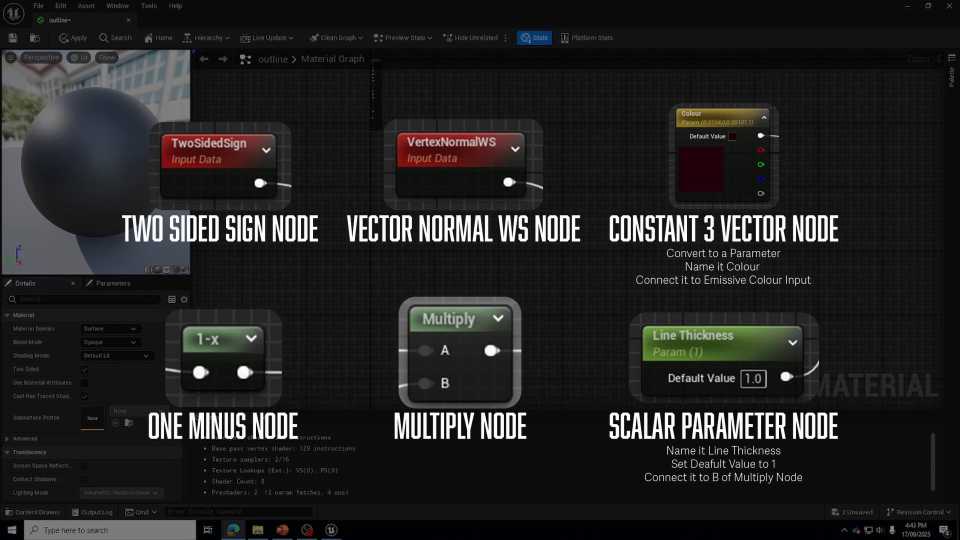
{"action": "left_click", "coordinate": [102, 356]}
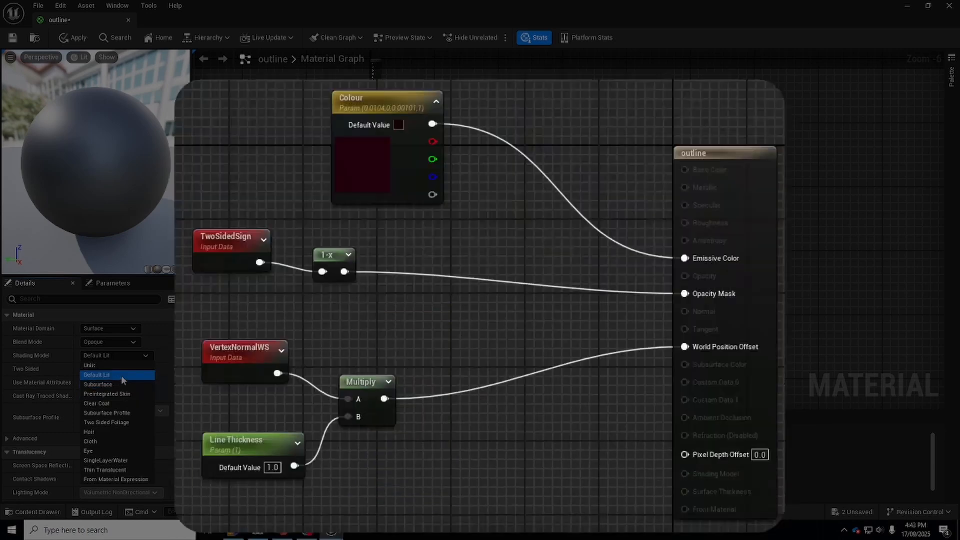
{"action": "left_click", "coordinate": [120, 375]}
Set the outline material's blend mode to Masked and its shading model to Unlit
{"action": "left_click", "coordinate": [105, 343]}
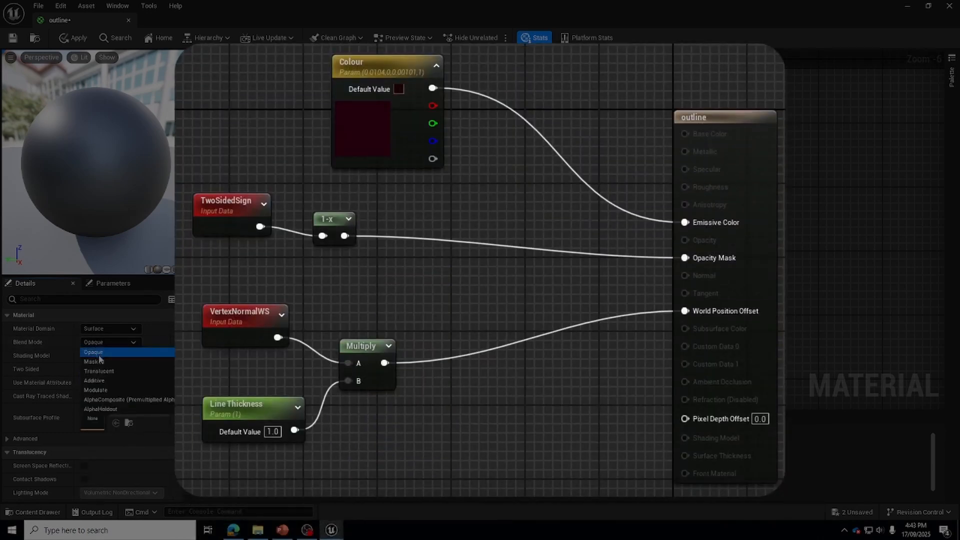
{"action": "left_click", "coordinate": [100, 359]}
{"action": "left_click", "coordinate": [103, 356]}
{"action": "left_click", "coordinate": [104, 364]}
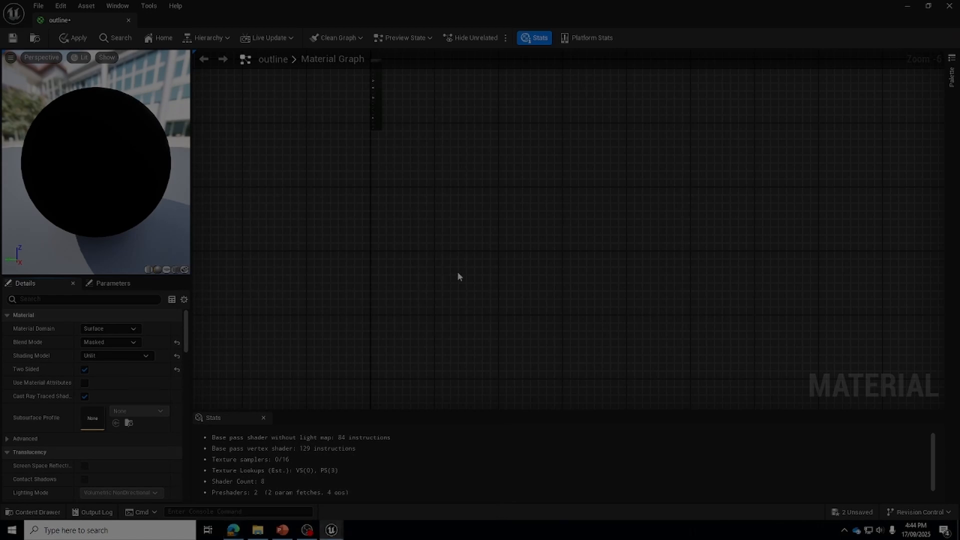
Add a TwoSidedSign node to the outline material graph and position it beside the material's output node
{"action": "scroll", "coordinate": [505, 239], "scroll_direction": "up", "scroll_amount": 5}
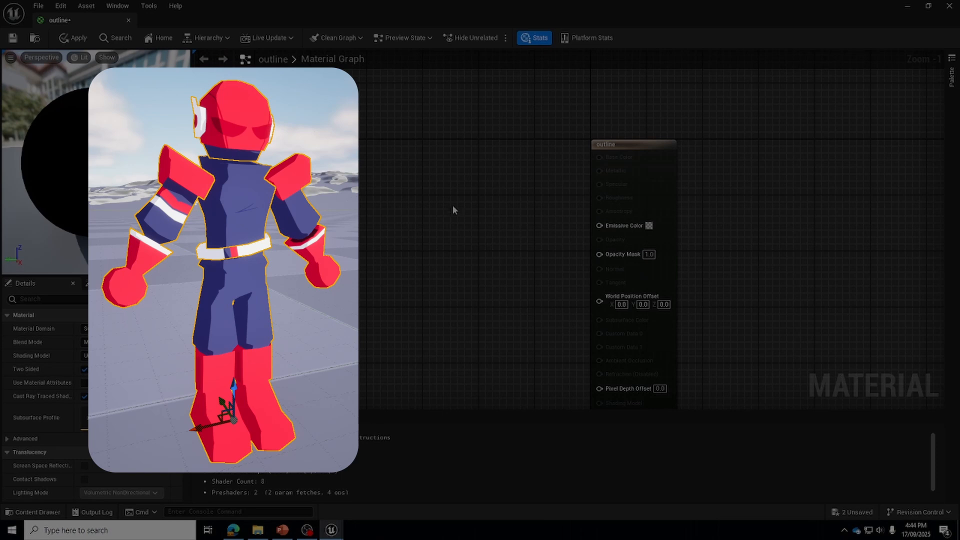
{"action": "right_click", "coordinate": [349, 214]}
{"action": "type", "text": "twoside"}
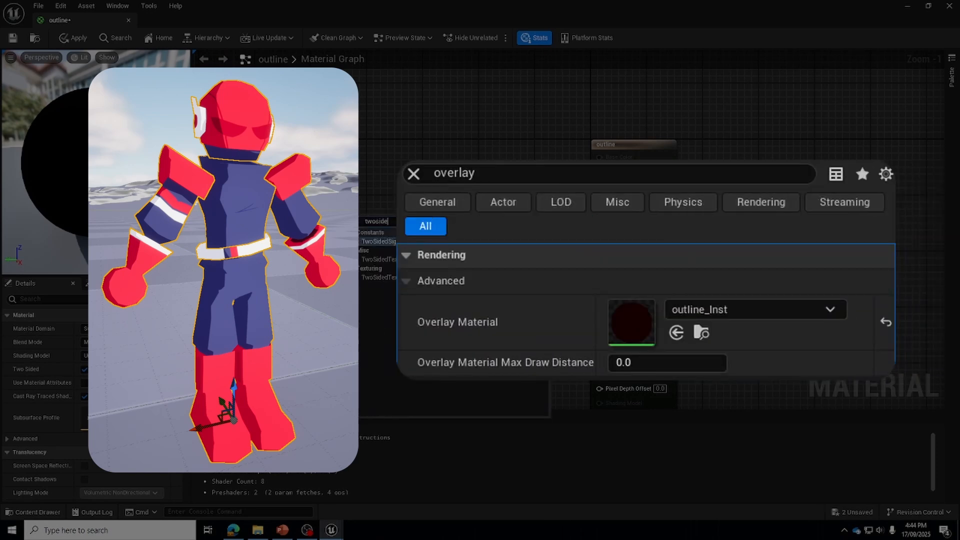
{"action": "key", "text": "Return"}
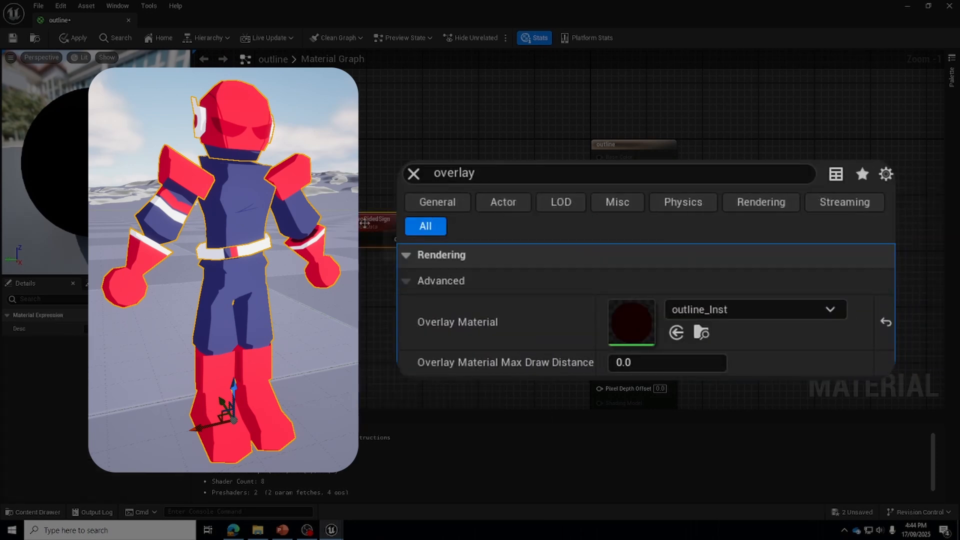
{"action": "left_click_drag", "start_coordinate": [364, 223], "coordinate": [445, 240]}
{"action": "key", "text": "1"}
{"action": "left_click", "coordinate": [347, 229]}
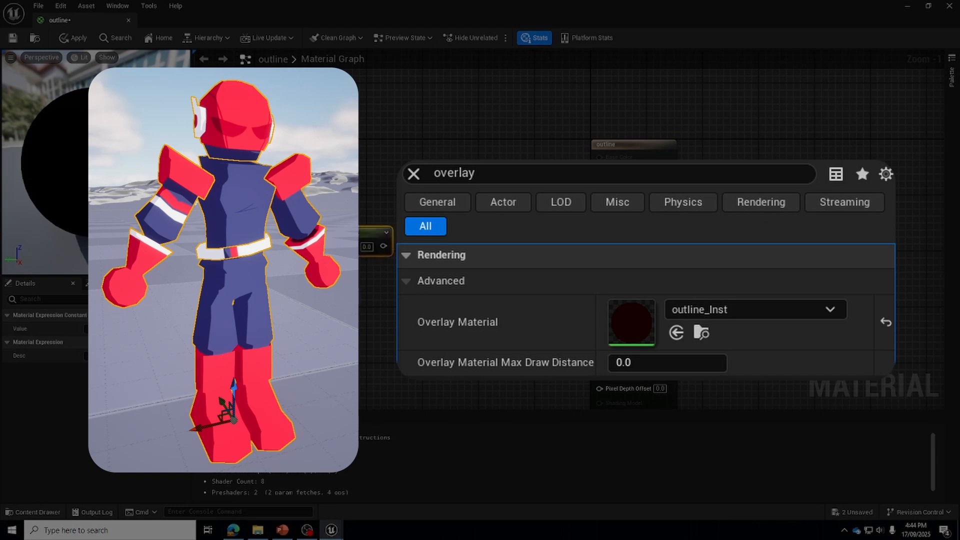
{"action": "key", "text": "Delete"}
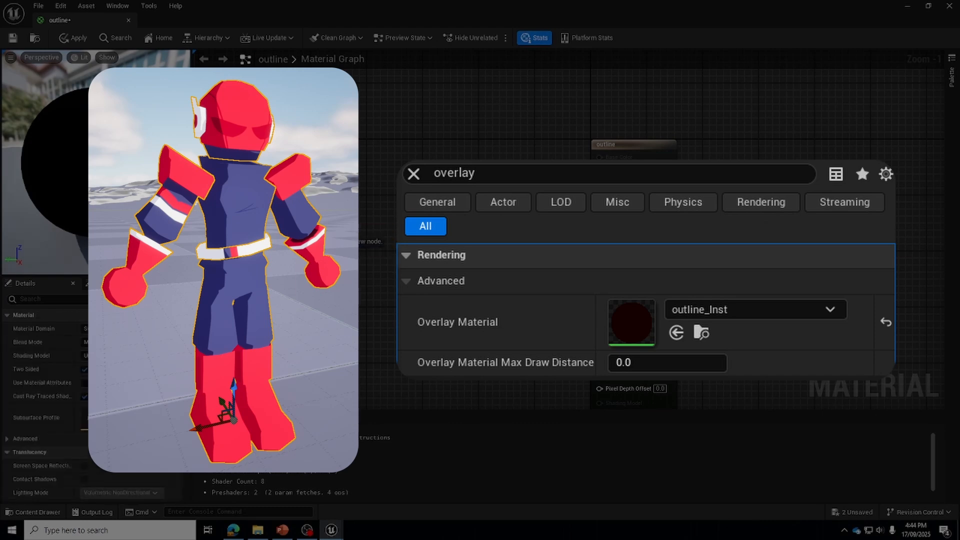
{"action": "right_click", "coordinate": [303, 229]}
{"action": "key", "text": "Return"}
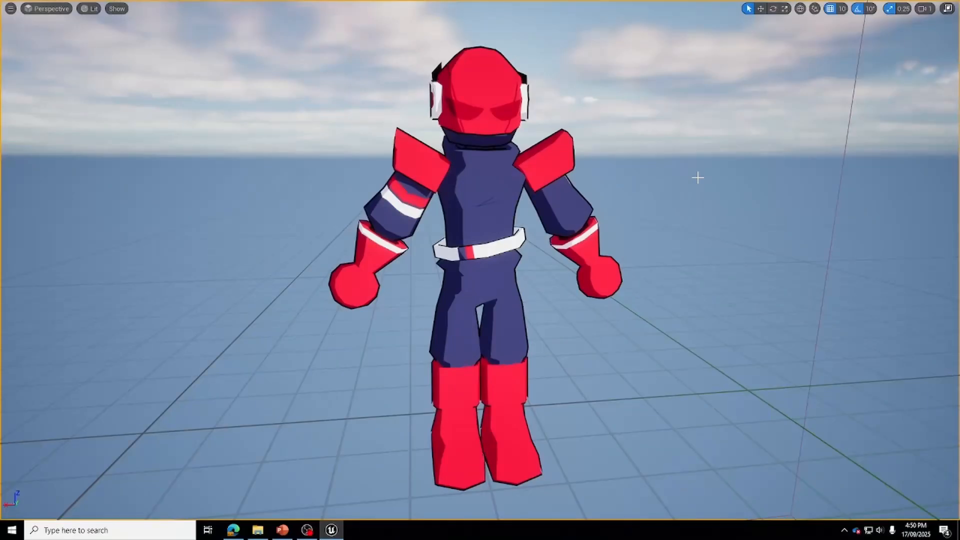
Examine the character's cel shading and black outlines in the level from several angles, both close up and far away
{"action": "left_click_drag", "start_coordinate": [696, 176], "coordinate": [450, 180], "text": "alt"}
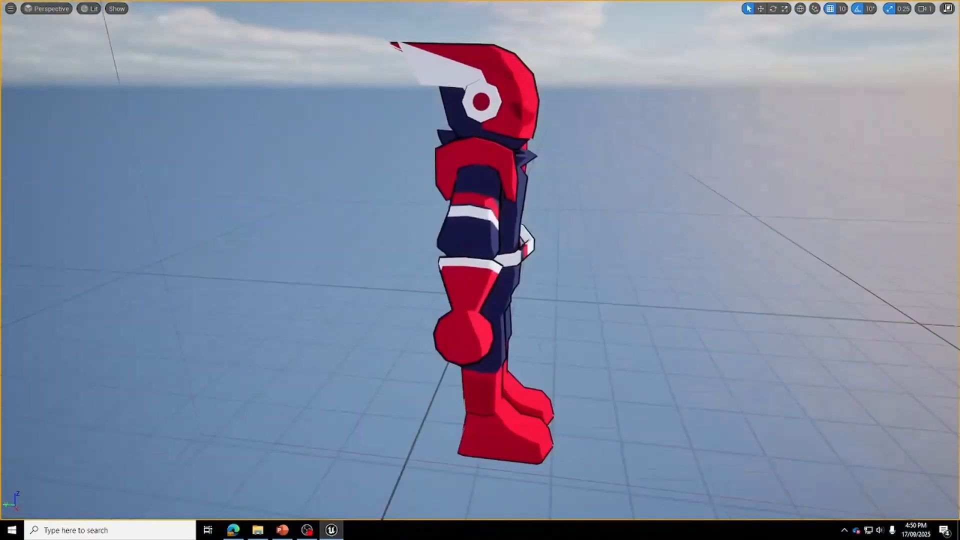
{"action": "left_click_drag", "start_coordinate": [625, 176], "coordinate": [716, 176], "text": "alt"}
{"action": "scroll", "coordinate": [716, 176], "scroll_direction": "up", "scroll_amount": 5}
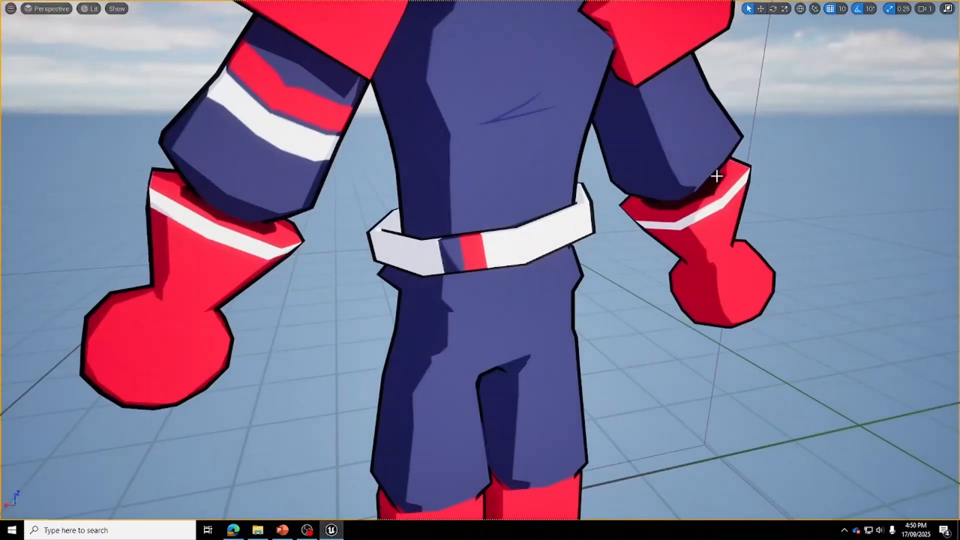
{"action": "mouse_move", "coordinate": [716, 176]}
{"action": "middle_mouse_down"}
{"action": "mouse_move", "coordinate": [700, 194]}
{"action": "mouse_move", "coordinate": [655, 370]}
{"action": "mouse_move", "coordinate": [789, 185]}
{"action": "mouse_move", "coordinate": [722, 55]}
{"action": "mouse_move", "coordinate": [715, 165]}
{"action": "middle_mouse_up"}
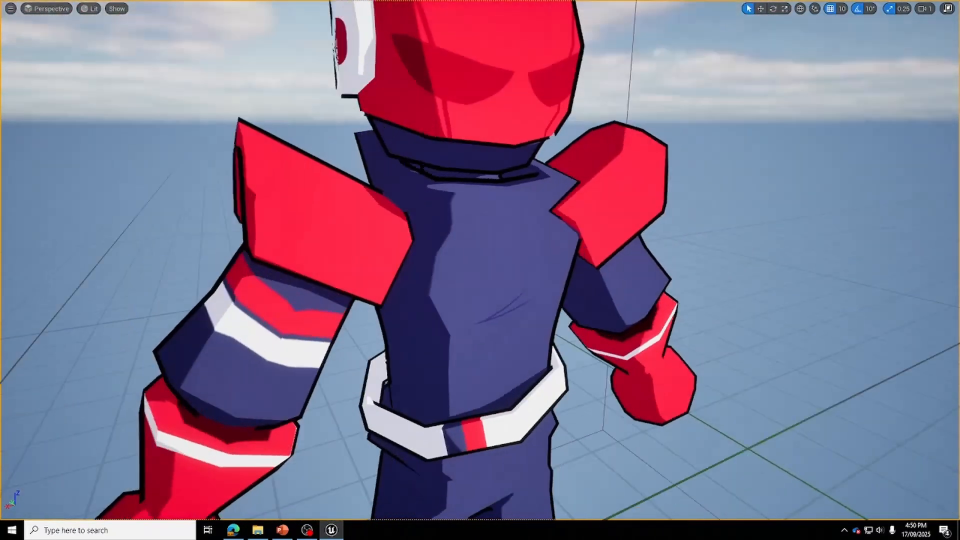
{"action": "left_click_drag", "start_coordinate": [715, 165], "coordinate": [930, 167], "text": "alt"}
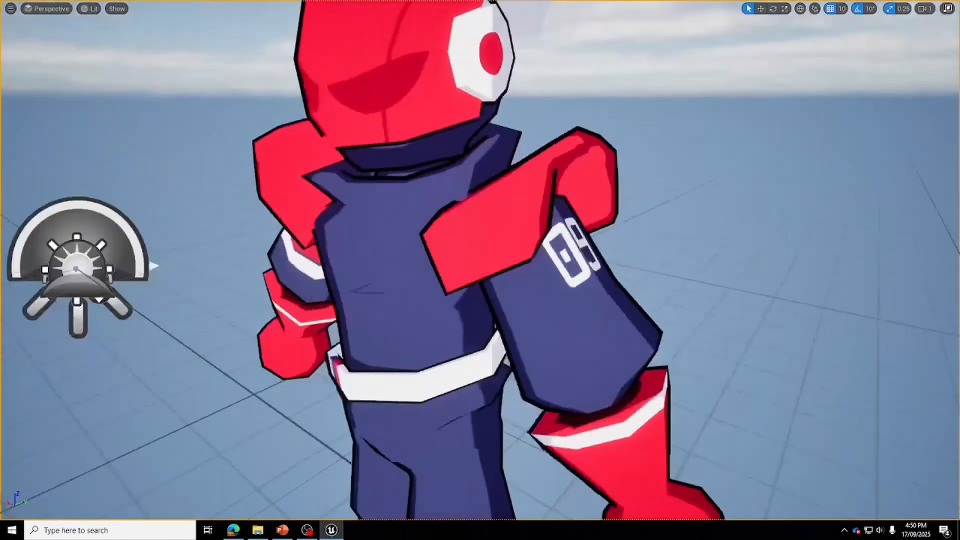
{"action": "left_click_drag", "start_coordinate": [479, 190], "coordinate": [595, 193], "text": "alt"}
{"action": "scroll", "coordinate": [562, 193], "scroll_direction": "down", "scroll_amount": 4}
{"action": "middle_click_drag", "start_coordinate": [500, 193], "coordinate": [533, 214]}
{"action": "scroll", "coordinate": [534, 214], "scroll_direction": "down", "scroll_amount": 6}
{"action": "left_click_drag", "start_coordinate": [534, 214], "coordinate": [565, 214], "text": "alt"}
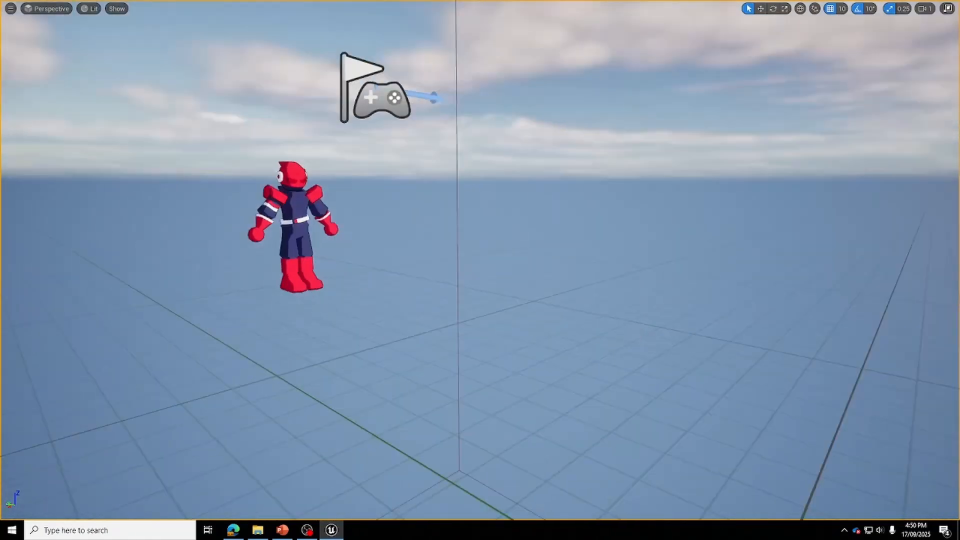
Try to frame the character's head in the viewport and leave the immersive view for the full editor layout
{"action": "right_click_drag", "start_coordinate": [534, 220], "coordinate": [460, 206]}
{"action": "key", "text": "w"}
{"action": "left_click", "coordinate": [477, 181]}
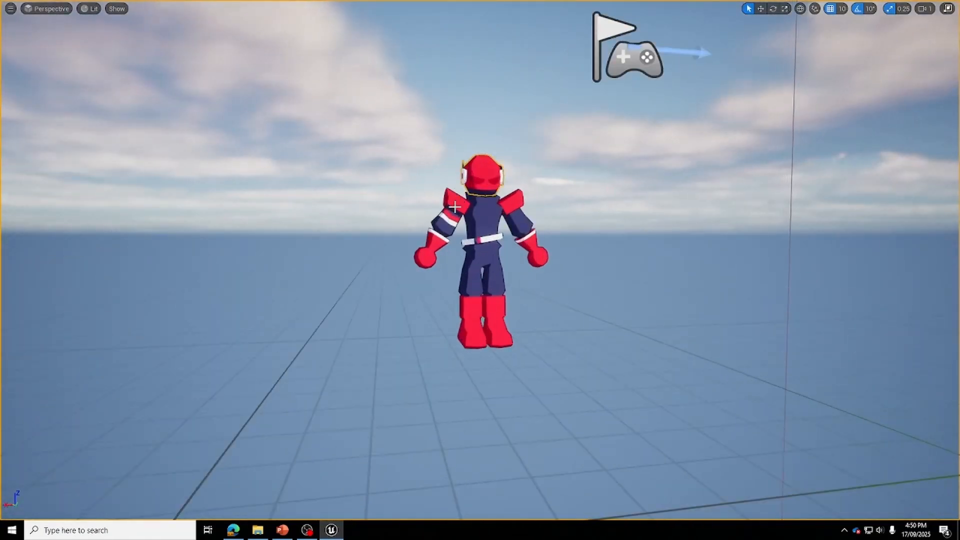
{"action": "key", "text": "f"}
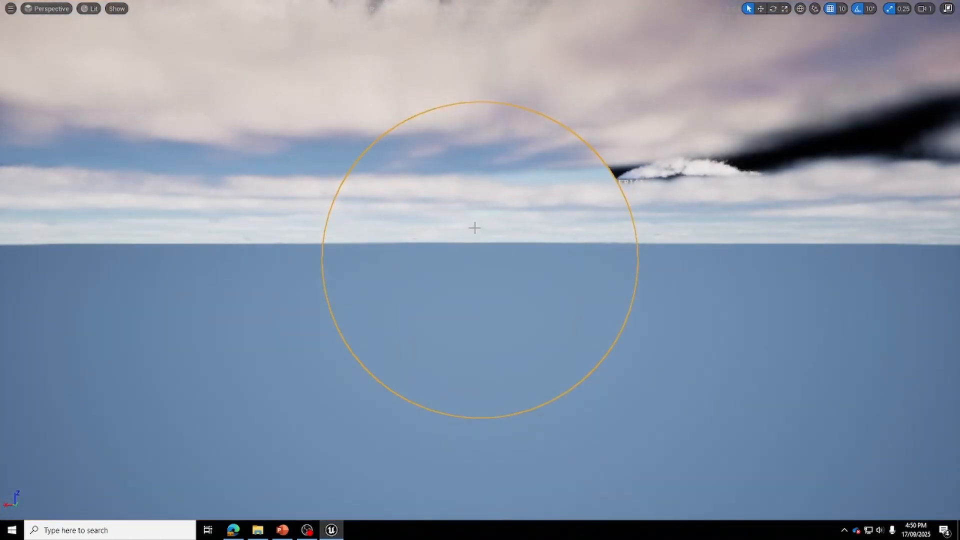
{"action": "key", "text": "F11"}
Select the five character meshes from 3d_model_pCylinder1 to 3d_model_pSphere4 and frame them in the viewport
{"action": "left_click", "coordinate": [829, 201]}
{"action": "left_click", "coordinate": [827, 246], "text": "shift"}
{"action": "left_click", "coordinate": [830, 202]}
{"action": "left_click", "coordinate": [834, 241], "text": "shift"}
{"action": "key", "text": "f"}
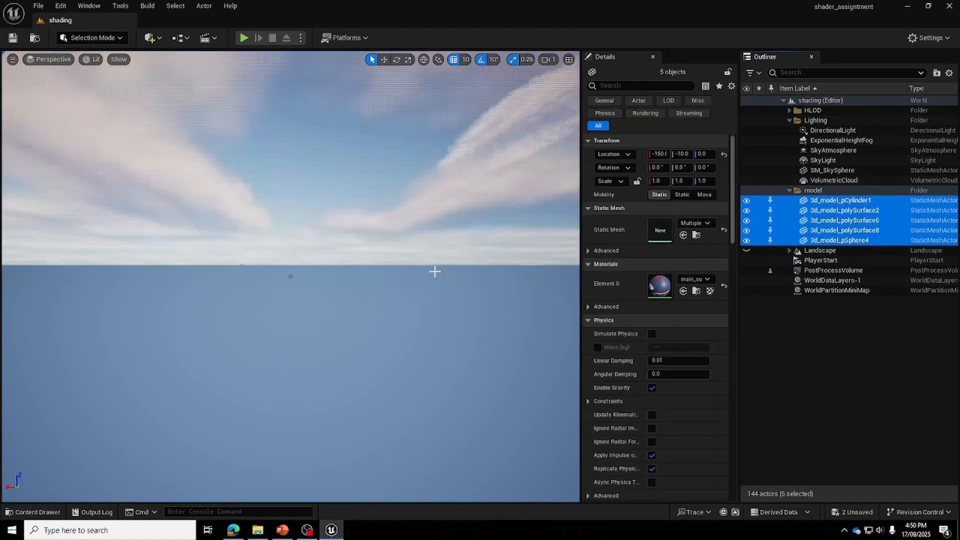
{"action": "key", "text": "f"}
{"action": "left_click", "coordinate": [831, 200]}
{"action": "left_click", "coordinate": [833, 241], "text": "shift"}
Clear the mesh selection and examine the framed character's outlines from the front, the side and above
{"action": "left_click_drag", "start_coordinate": [550, 243], "coordinate": [539, 280], "text": "alt"}
{"action": "left_click", "coordinate": [893, 343]}
{"action": "left_click_drag", "start_coordinate": [500, 250], "coordinate": [475, 255], "text": "alt"}
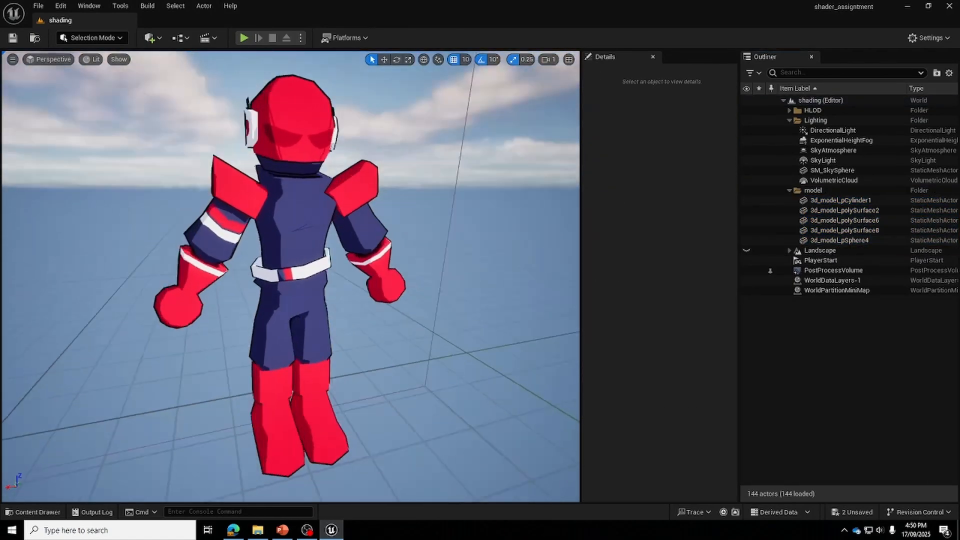
{"action": "left_click_drag", "start_coordinate": [299, 270], "coordinate": [200, 319], "text": "alt"}
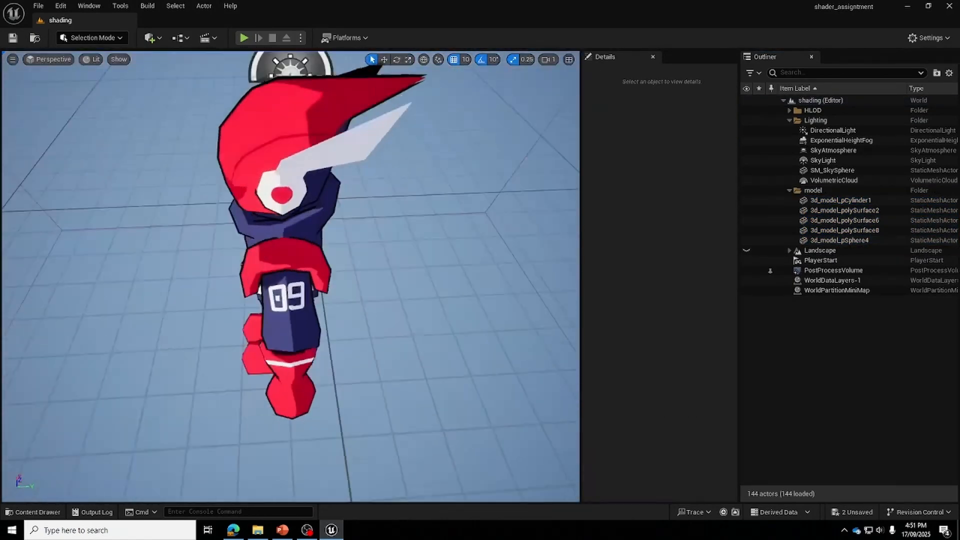